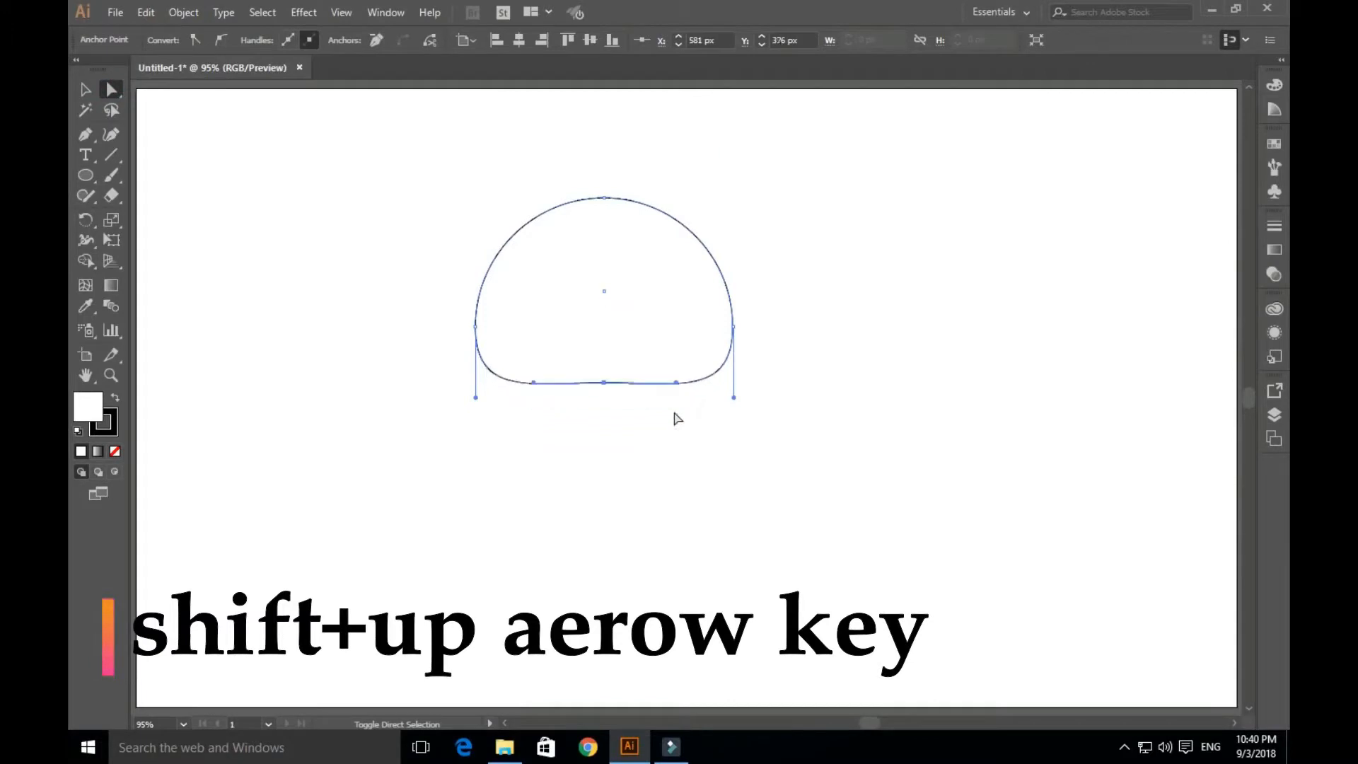
# - Draw a square about 181 px wide over the lower middle of the dome shape as the mushroom's stem
pyautogui.click(378, 318)
pyautogui.click(88, 173)
pyautogui.click(166, 177)
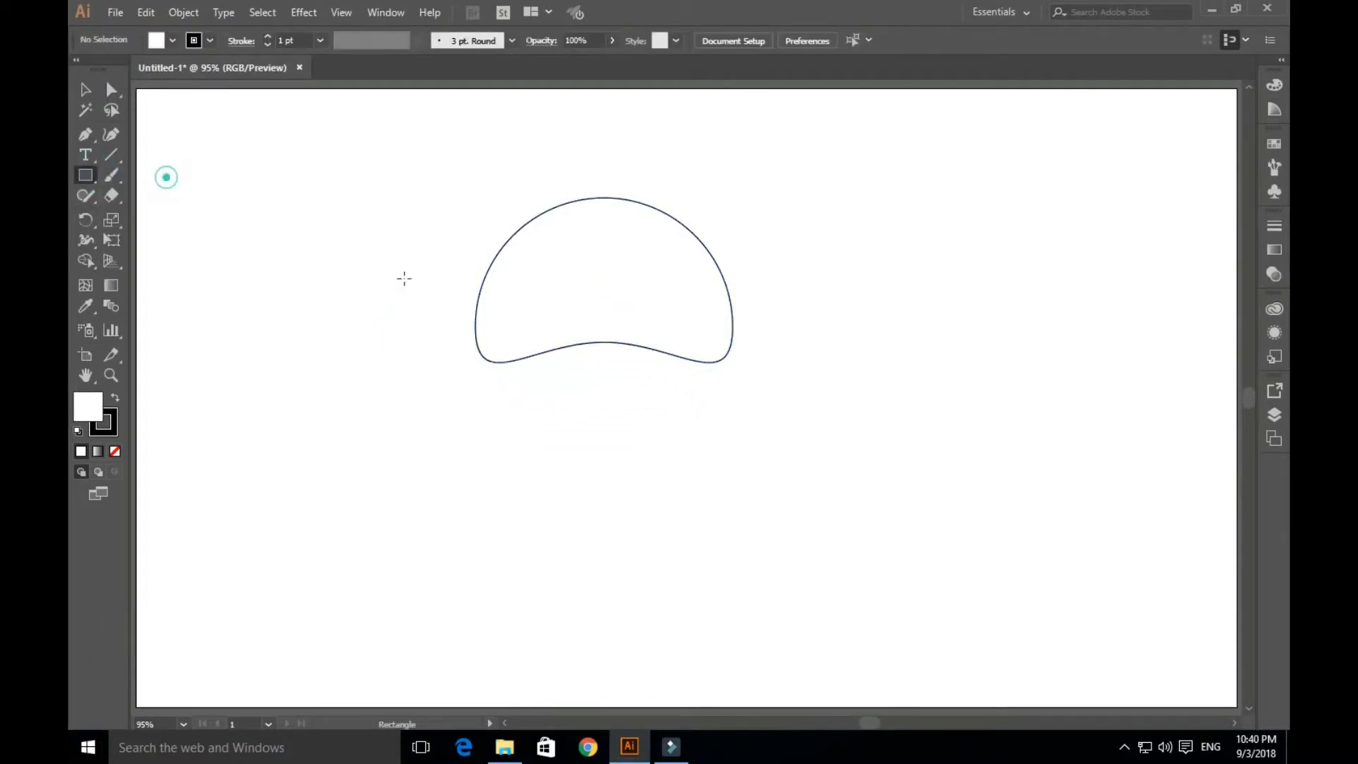
pyautogui.moveTo(528, 281); pyautogui.dragTo(674, 407)
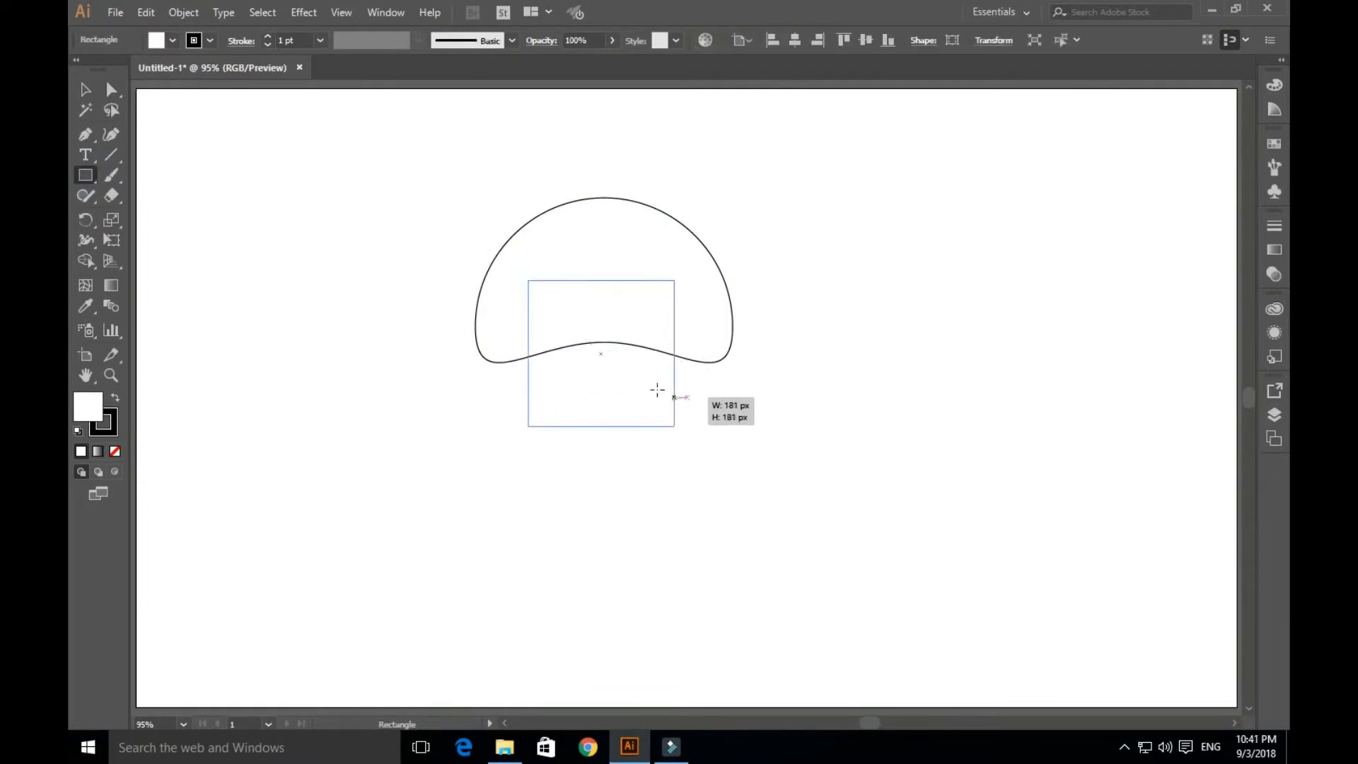
pyautogui.click(85, 110)
pyautogui.click(214, 234)
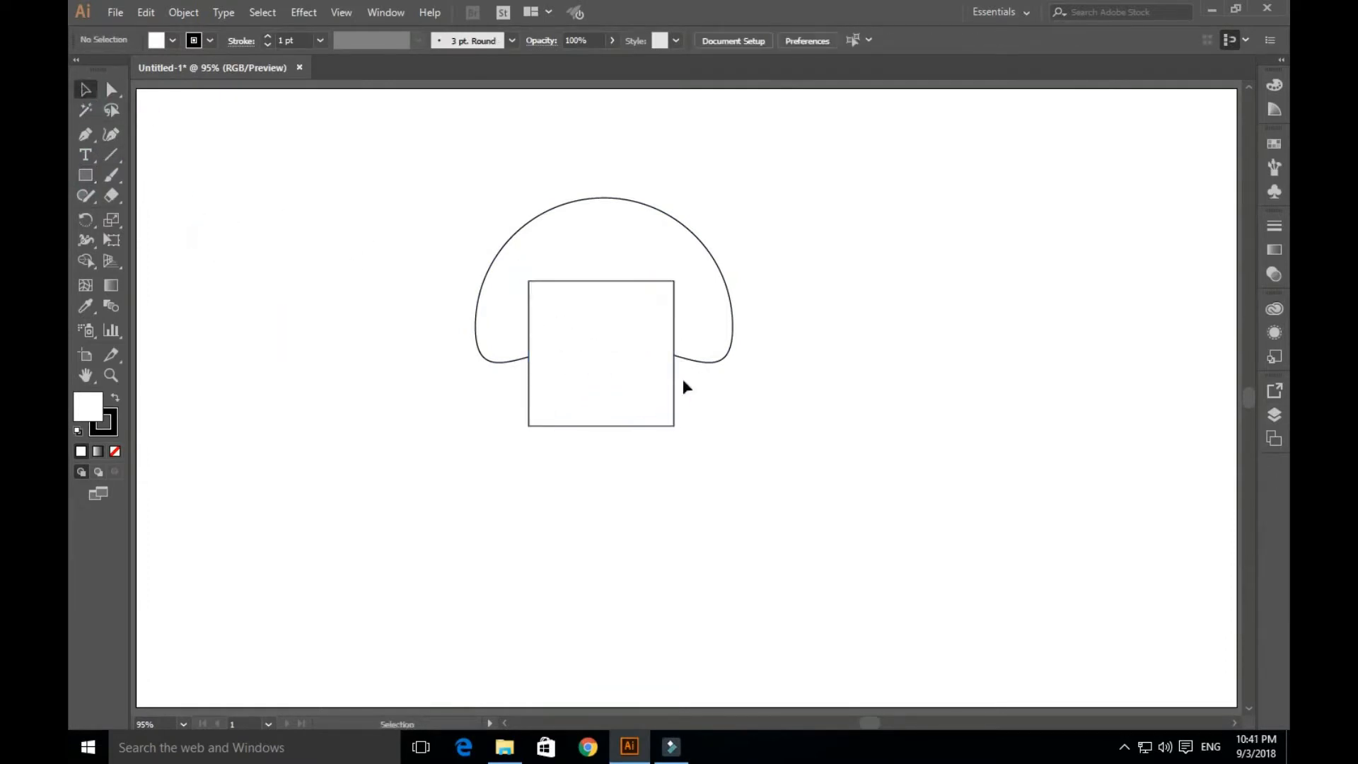
# - Centre the dome and the square horizontally on the artboard
pyautogui.hotkey('ctrl', 'a')
pyautogui.click(792, 40)
pyautogui.click(923, 223)
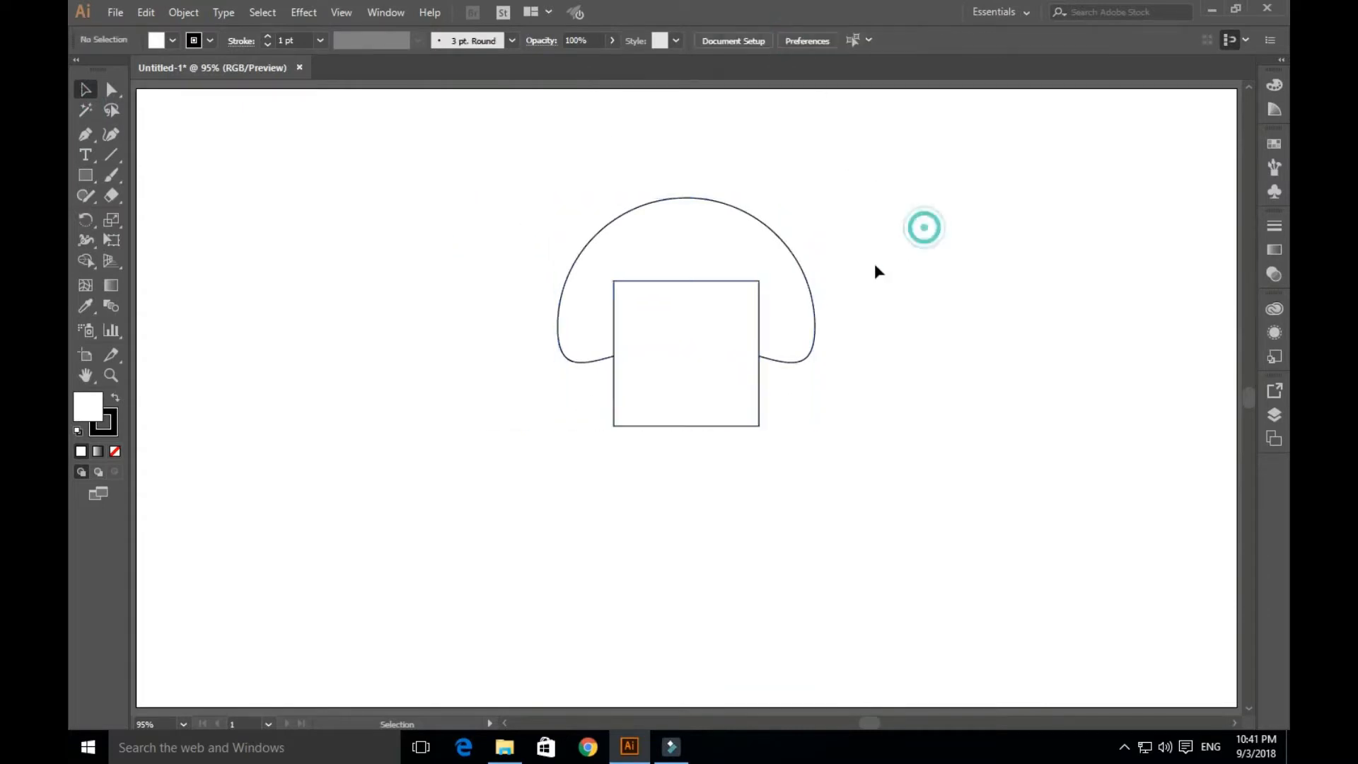
# - Nudge the dome-shaped cap upward over the square in five large increments
pyautogui.click(813, 311)
pyautogui.hotkey('shift', 'Up')
pyautogui.hotkey('shift', 'Up')
pyautogui.hotkey('shift', 'Up')
pyautogui.hotkey('shift', 'Up')
pyautogui.hotkey('shift', 'Up')
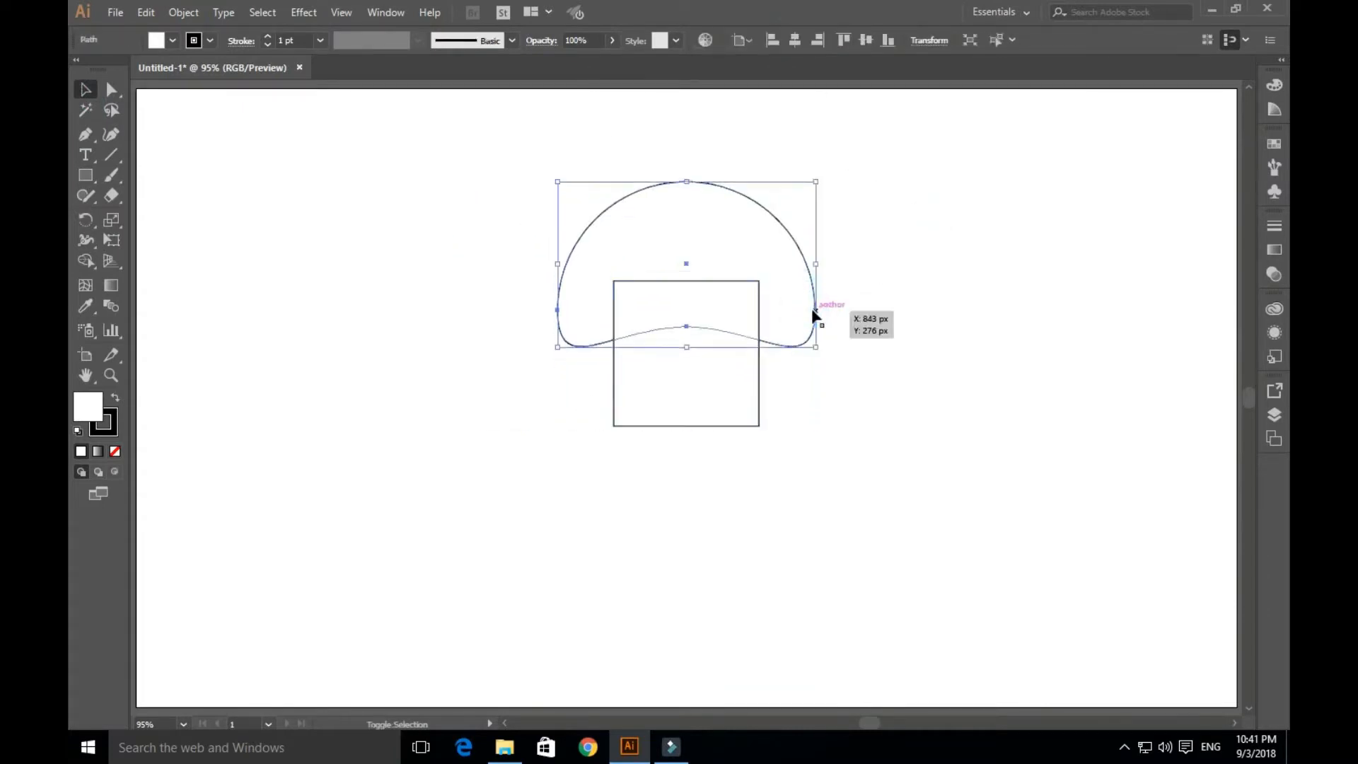
# - Bring the mushroom cap to the front, ahead of the square stem
pyautogui.click(864, 372)
pyautogui.moveTo(864, 373); pyautogui.dragTo(799, 396)
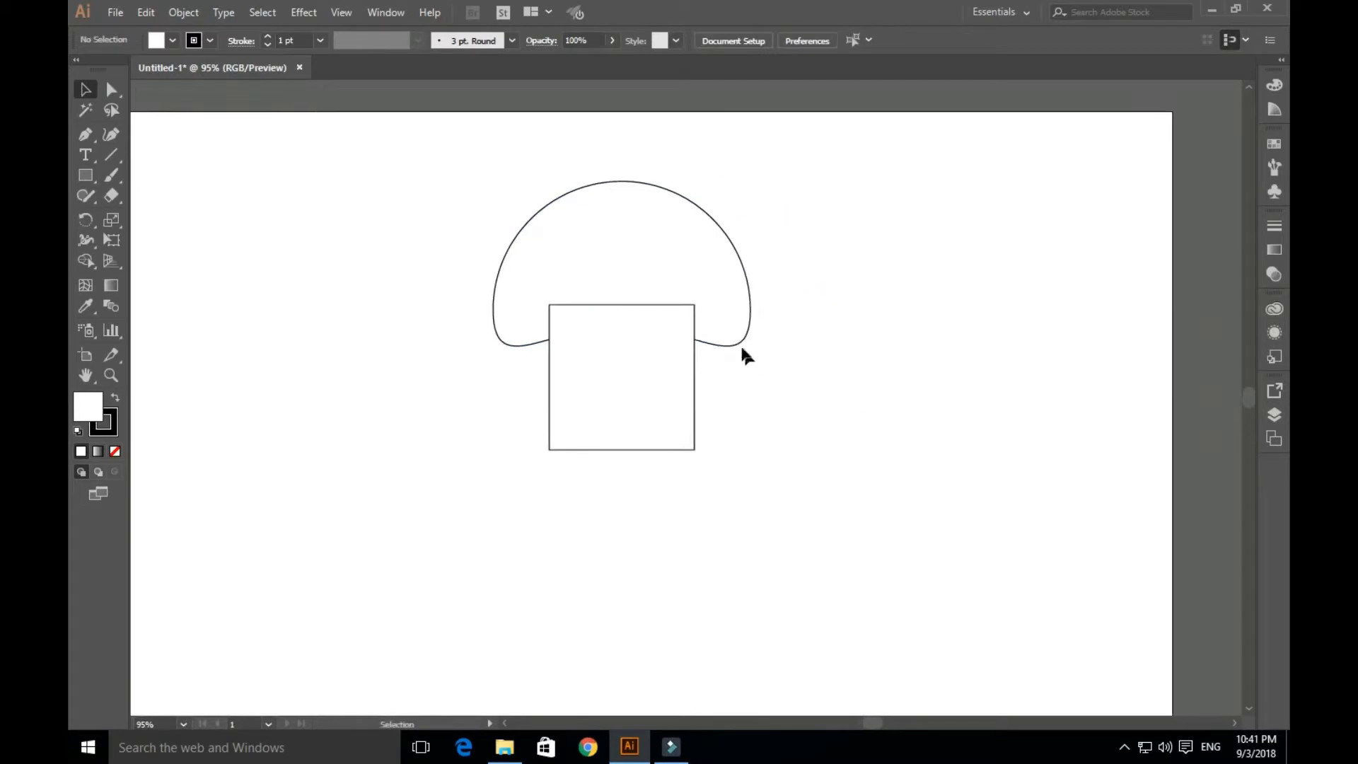
pyautogui.rightClick(736, 343)
pyautogui.moveTo(879, 609)
pyautogui.click(941, 605)
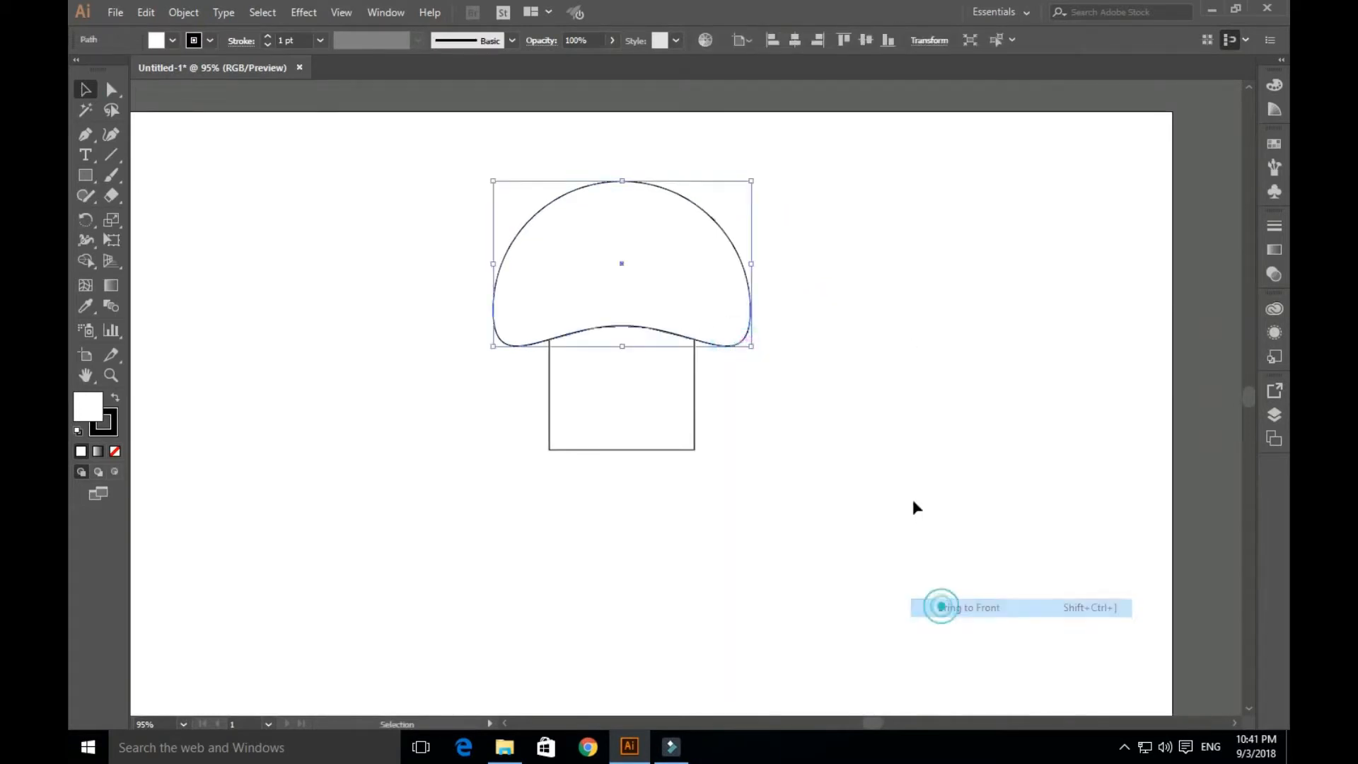
pyautogui.click(658, 473)
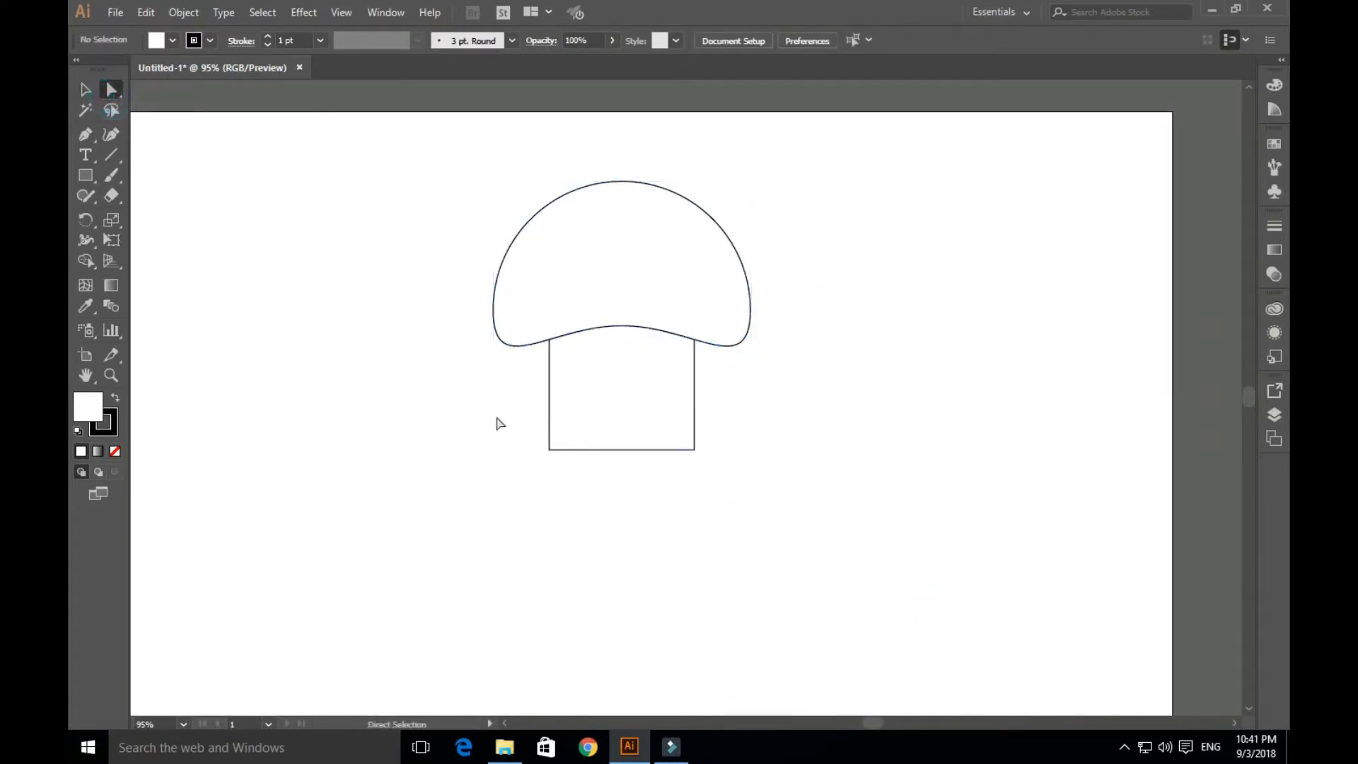
# - Round the two bottom corners of the square stem
pyautogui.moveTo(503, 433); pyautogui.dragTo(727, 504)
pyautogui.moveTo(684, 440); pyautogui.dragTo(672, 430)
pyautogui.click(800, 430)
pyautogui.moveTo(799, 430); pyautogui.dragTo(734, 499)
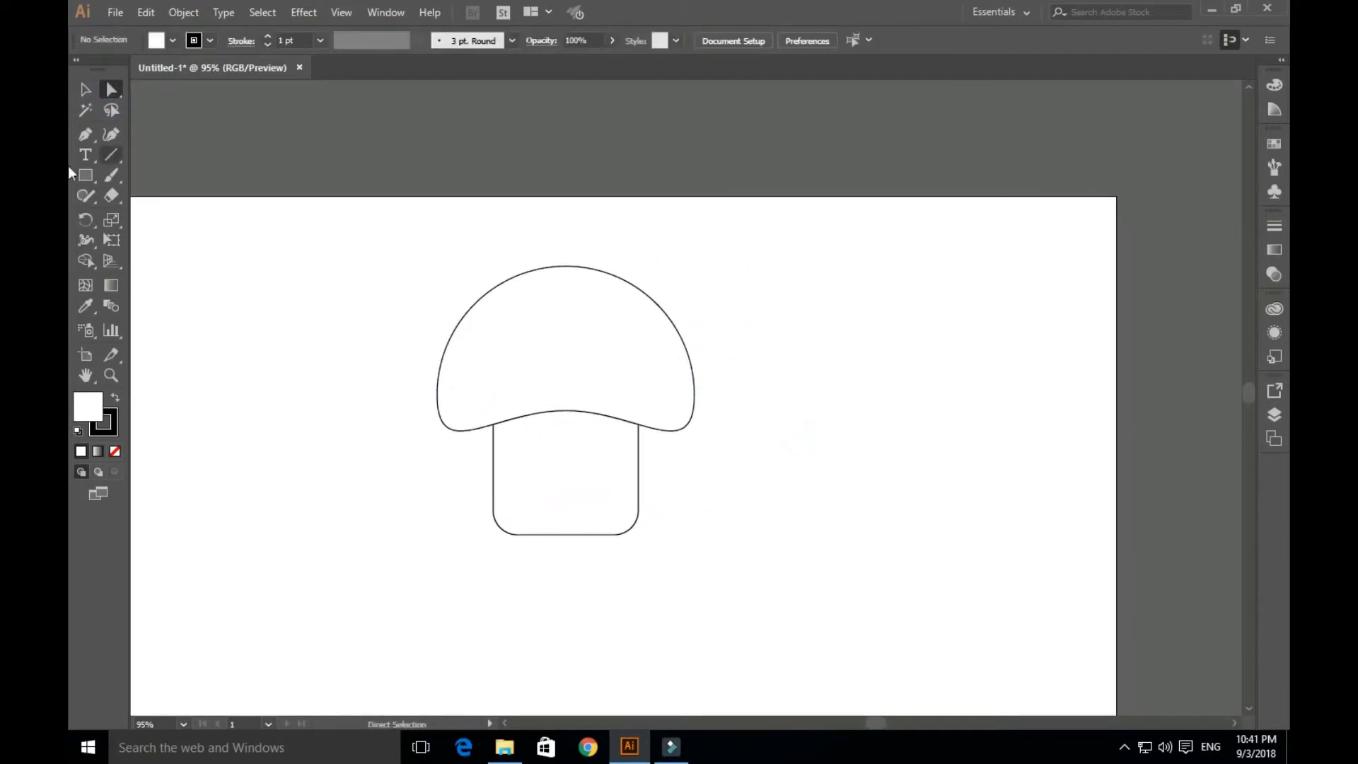
# - Apply a linear white-to-black gradient fill to the mushroom cap
pyautogui.click(439, 352)
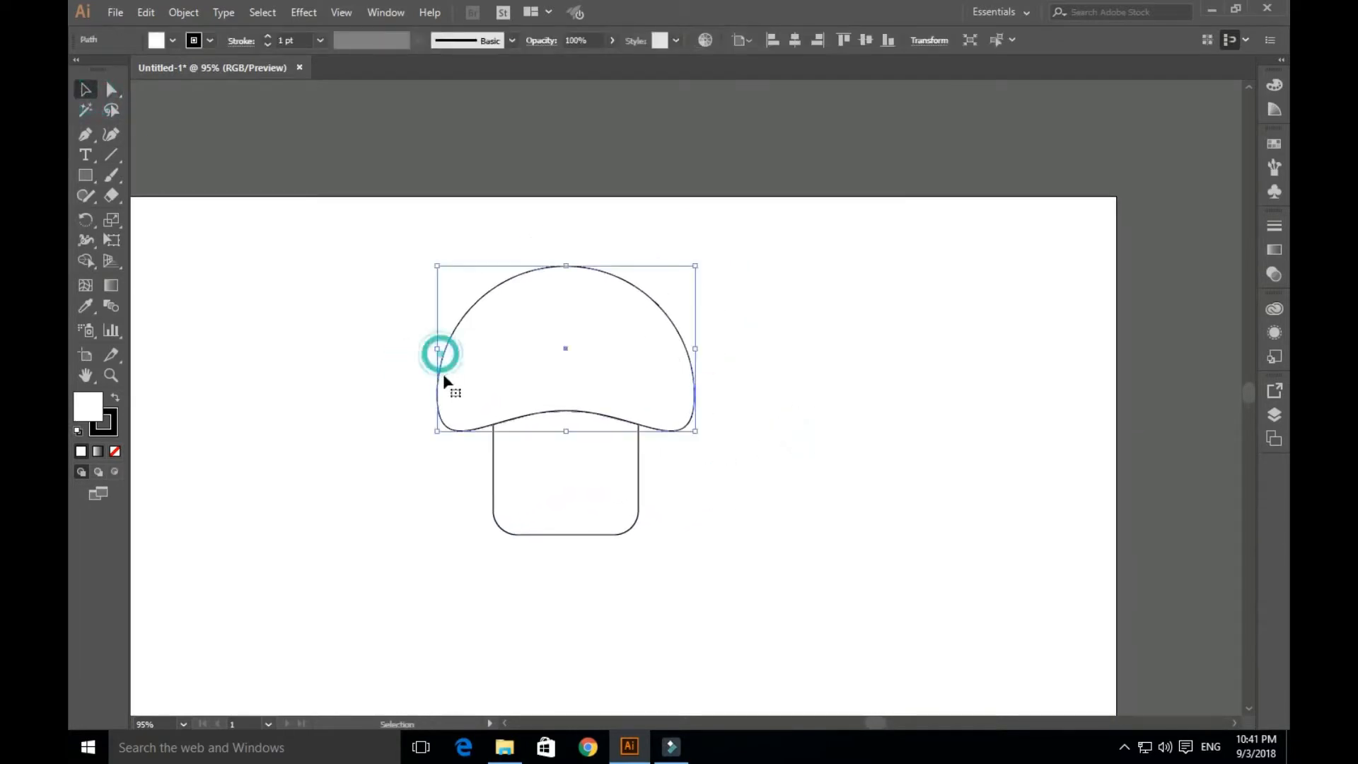
pyautogui.click(1273, 250)
pyautogui.click(1075, 343)
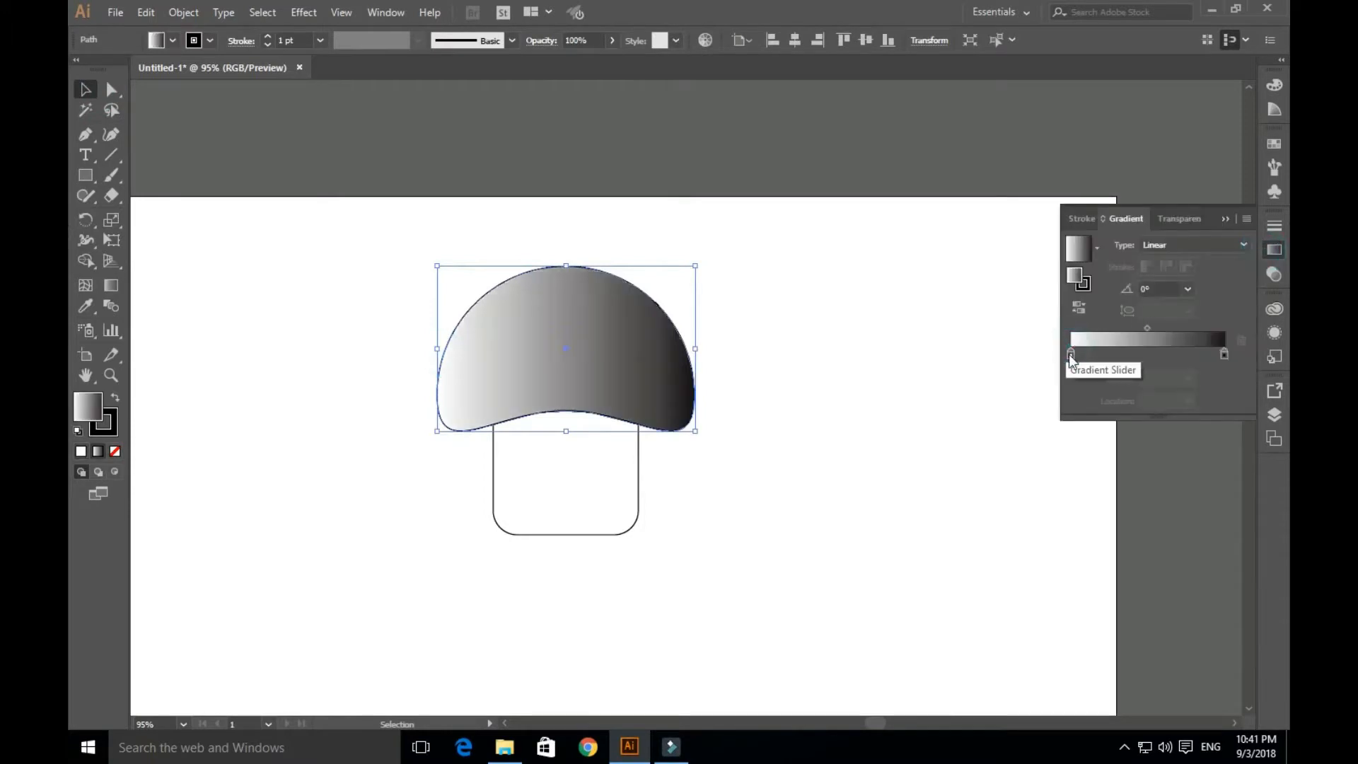
# - Recolour the white stop of the cap's gradient in CMYK with magenta 100 and yellow 100
pyautogui.doubleClick(1070, 355)
pyautogui.click(1221, 374)
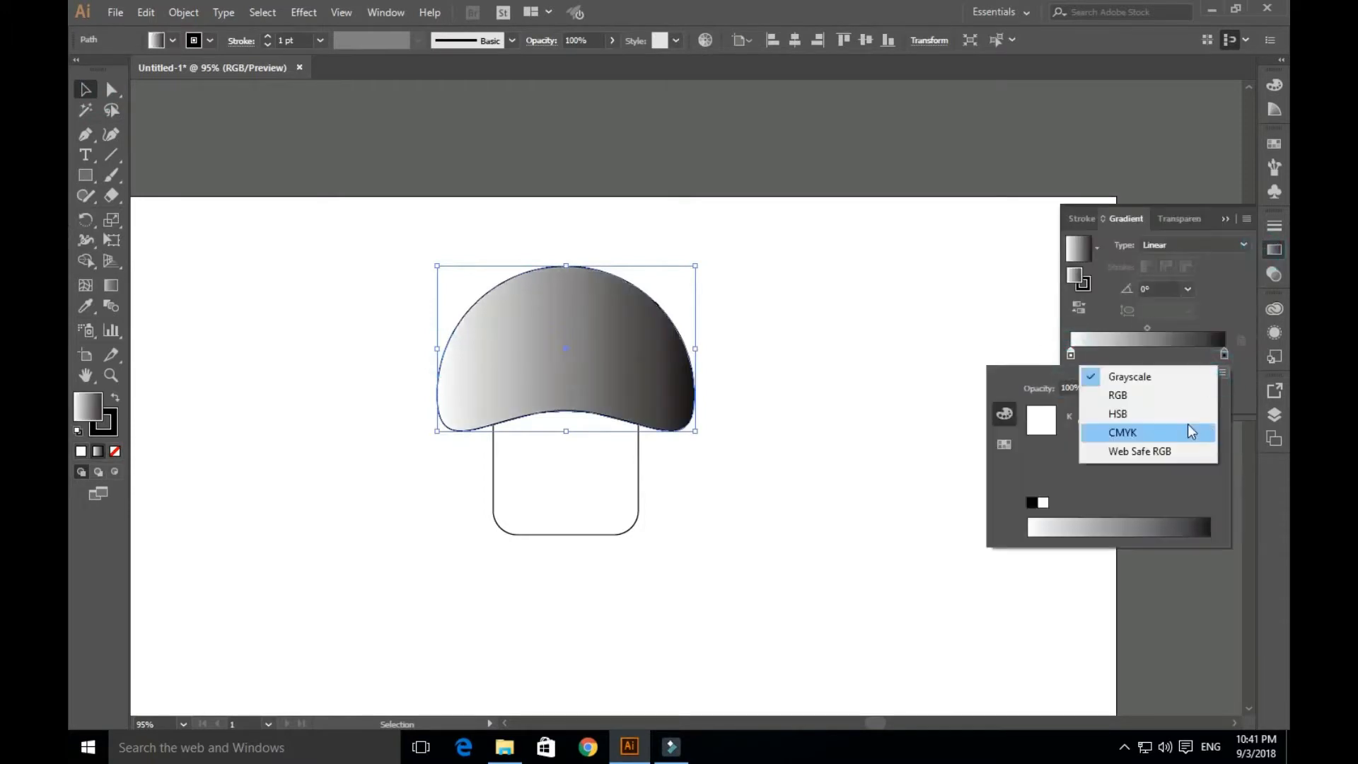
pyautogui.click(1195, 434)
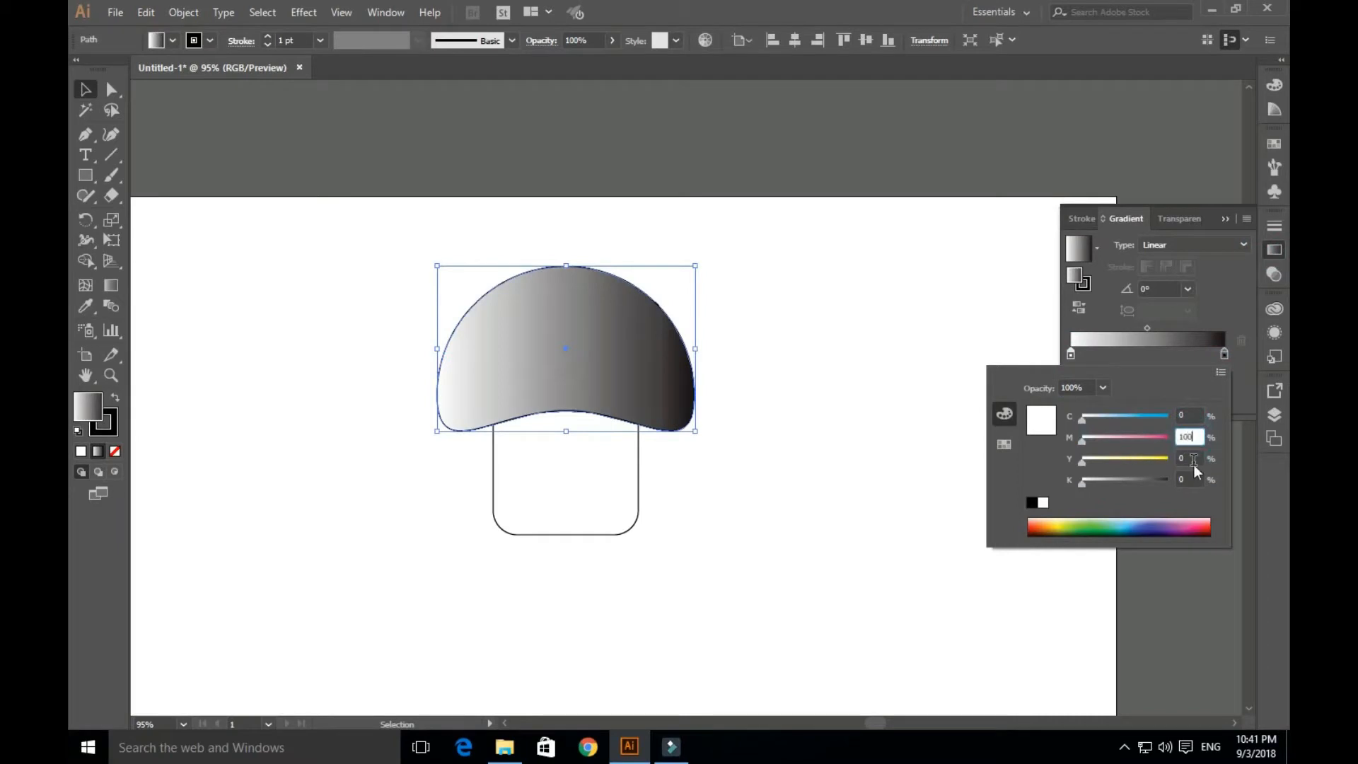
pyautogui.click(1182, 457)
pyautogui.write('100')
pyautogui.click(1179, 363)
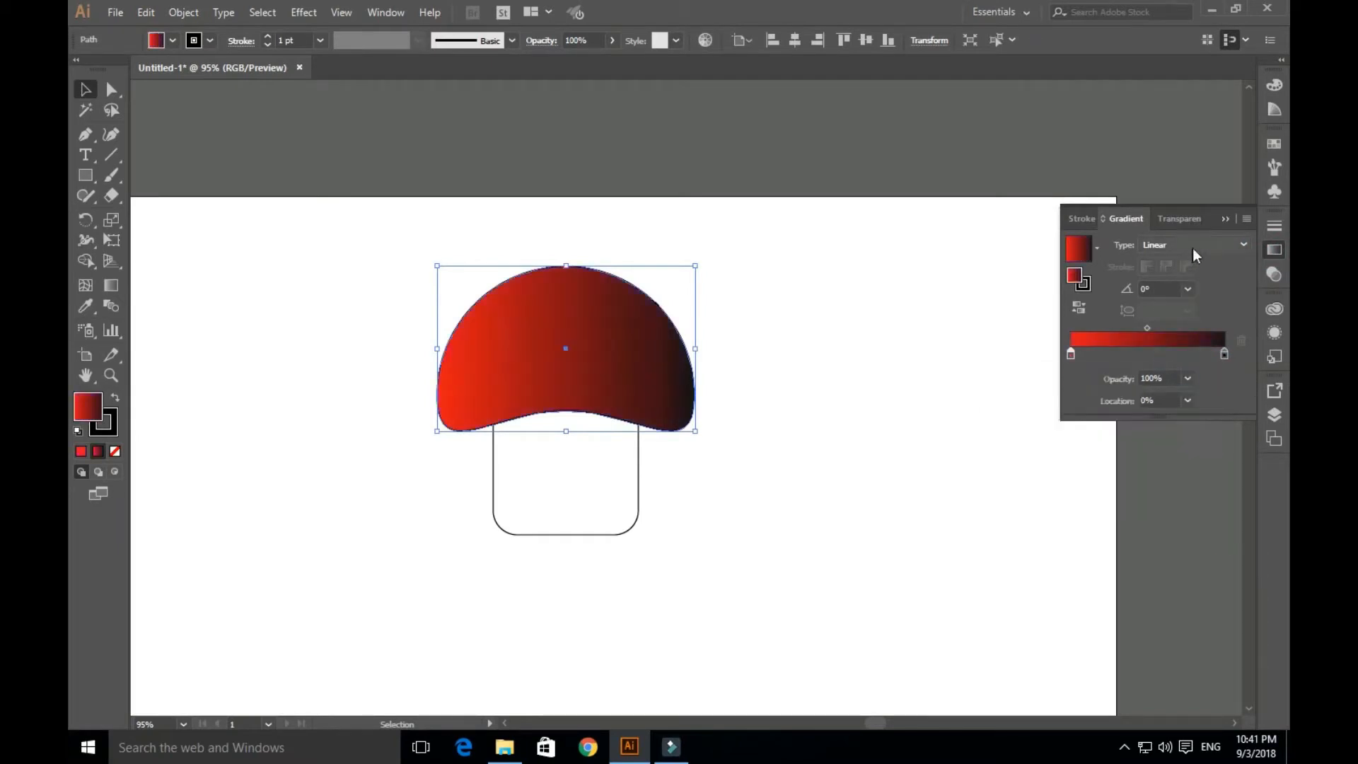
# - Change the cap's gradient type to Radial and deselect the cap
pyautogui.click(1193, 248)
pyautogui.click(1184, 282)
pyautogui.click(949, 312)
# - Fill the stem with the Summer gradient swatch and remove its stroke
pyautogui.moveTo(879, 367); pyautogui.dragTo(1038, 392)
pyautogui.moveTo(820, 389); pyautogui.dragTo(805, 370)
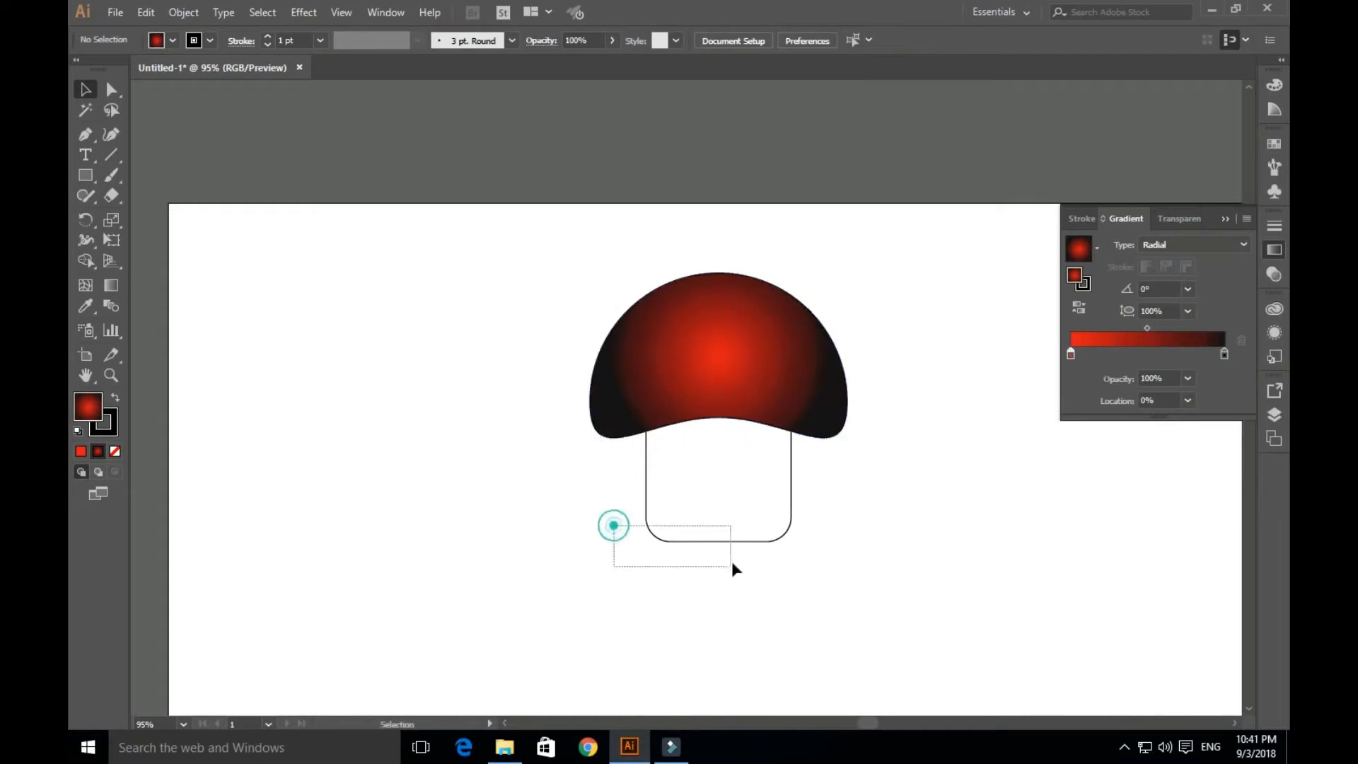
pyautogui.moveTo(613, 525); pyautogui.dragTo(733, 566)
pyautogui.click(172, 43)
pyautogui.click(128, 104)
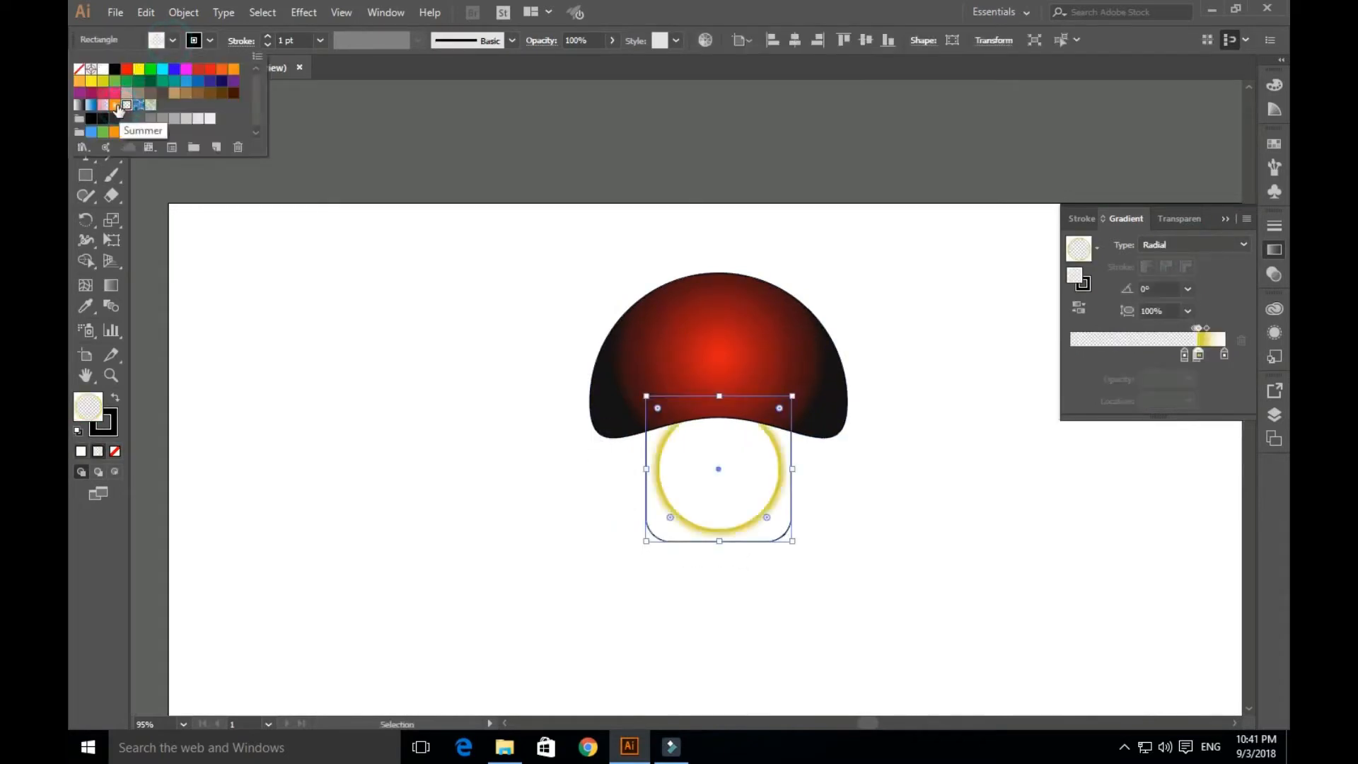
pyautogui.click(115, 104)
pyautogui.click(208, 40)
pyautogui.click(79, 71)
pyautogui.click(234, 206)
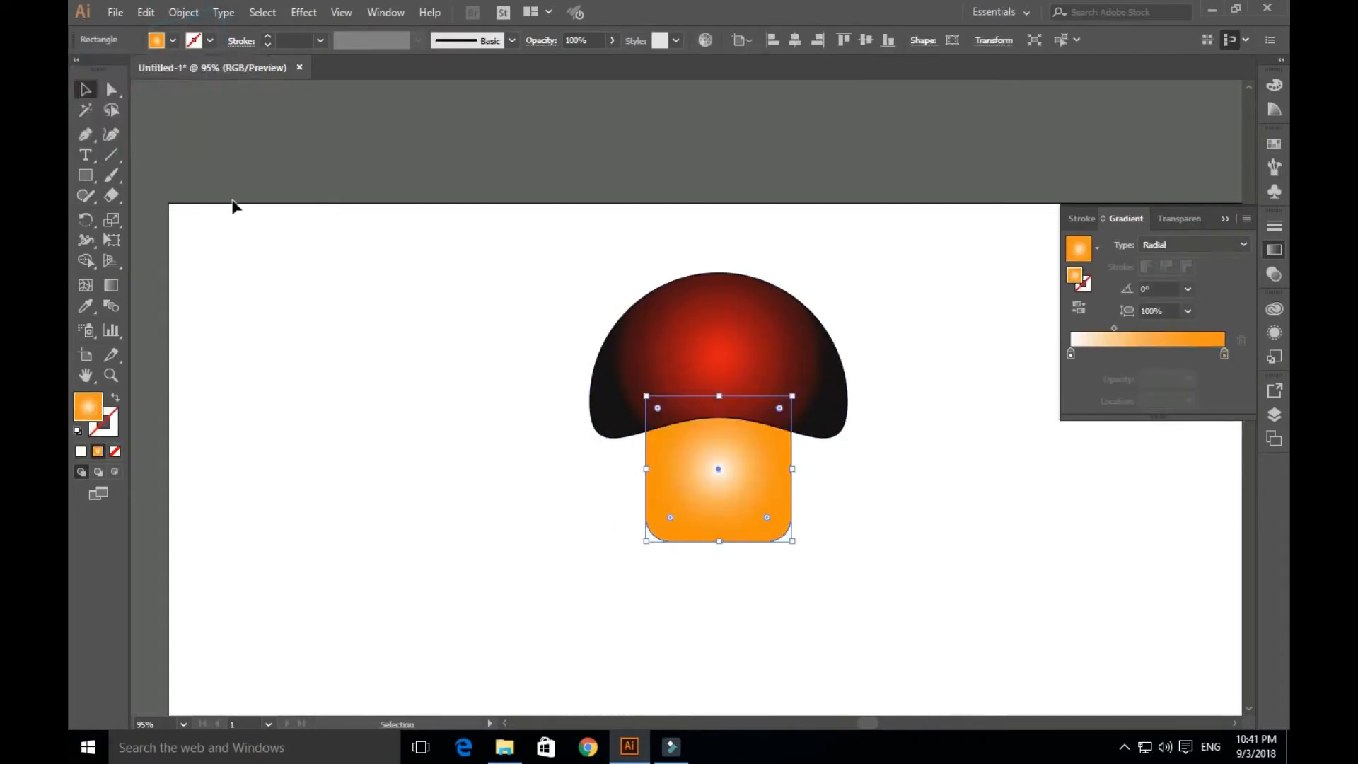
# - Draw a small circle above the artboard and fill it with white
pyautogui.moveTo(301, 276); pyautogui.dragTo(247, 321)
pyautogui.moveTo(318, 316); pyautogui.dragTo(296, 346)
pyautogui.moveTo(342, 173); pyautogui.dragTo(406, 264)
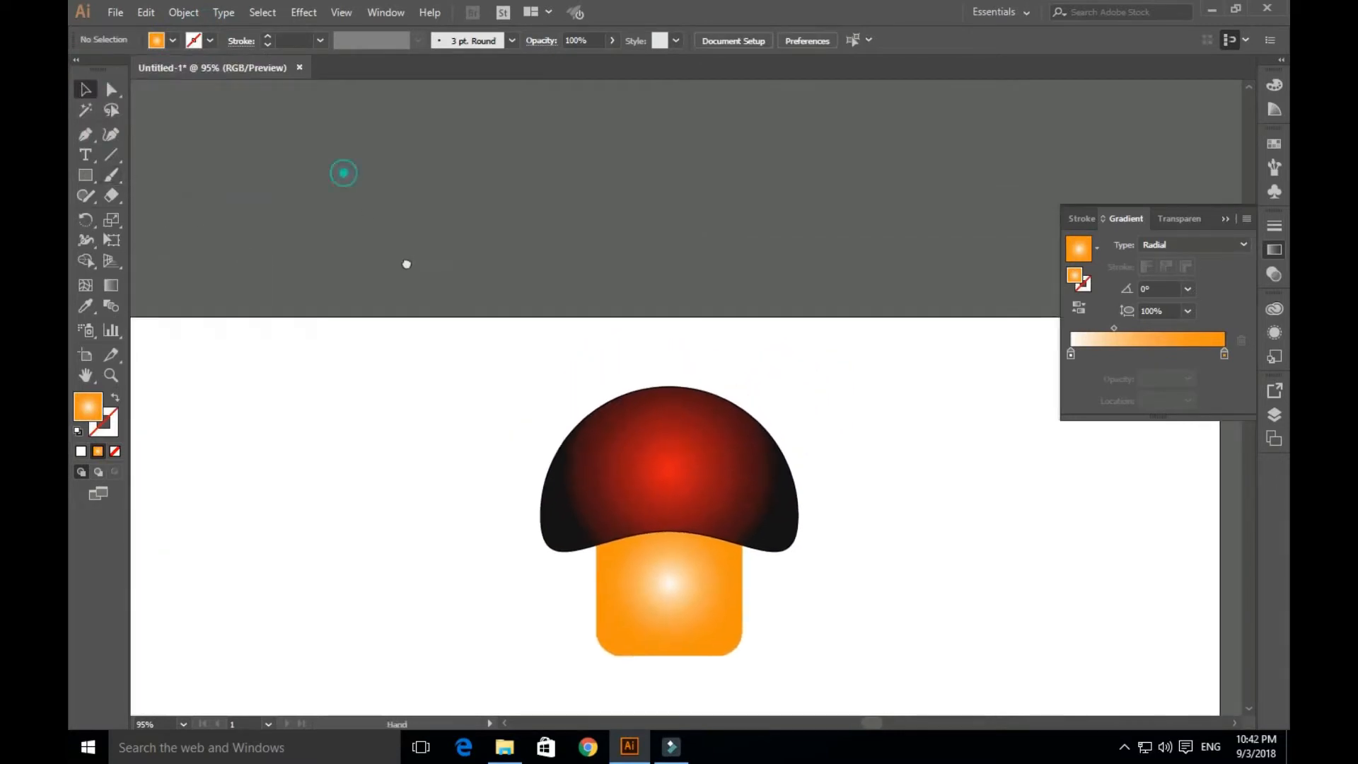
pyautogui.click(86, 174)
pyautogui.click(143, 216)
pyautogui.moveTo(337, 219); pyautogui.dragTo(312, 193)
pyautogui.click(85, 89)
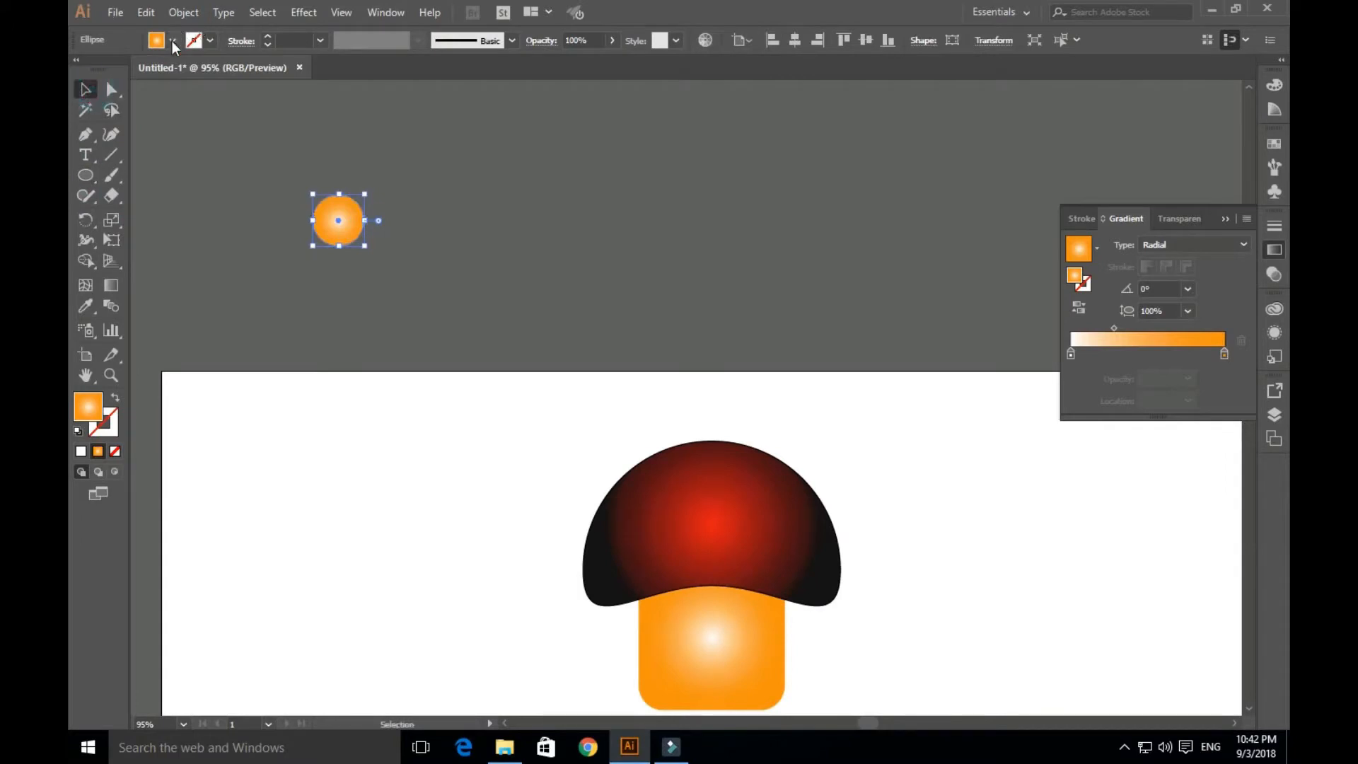
pyautogui.click(172, 41)
pyautogui.click(104, 69)
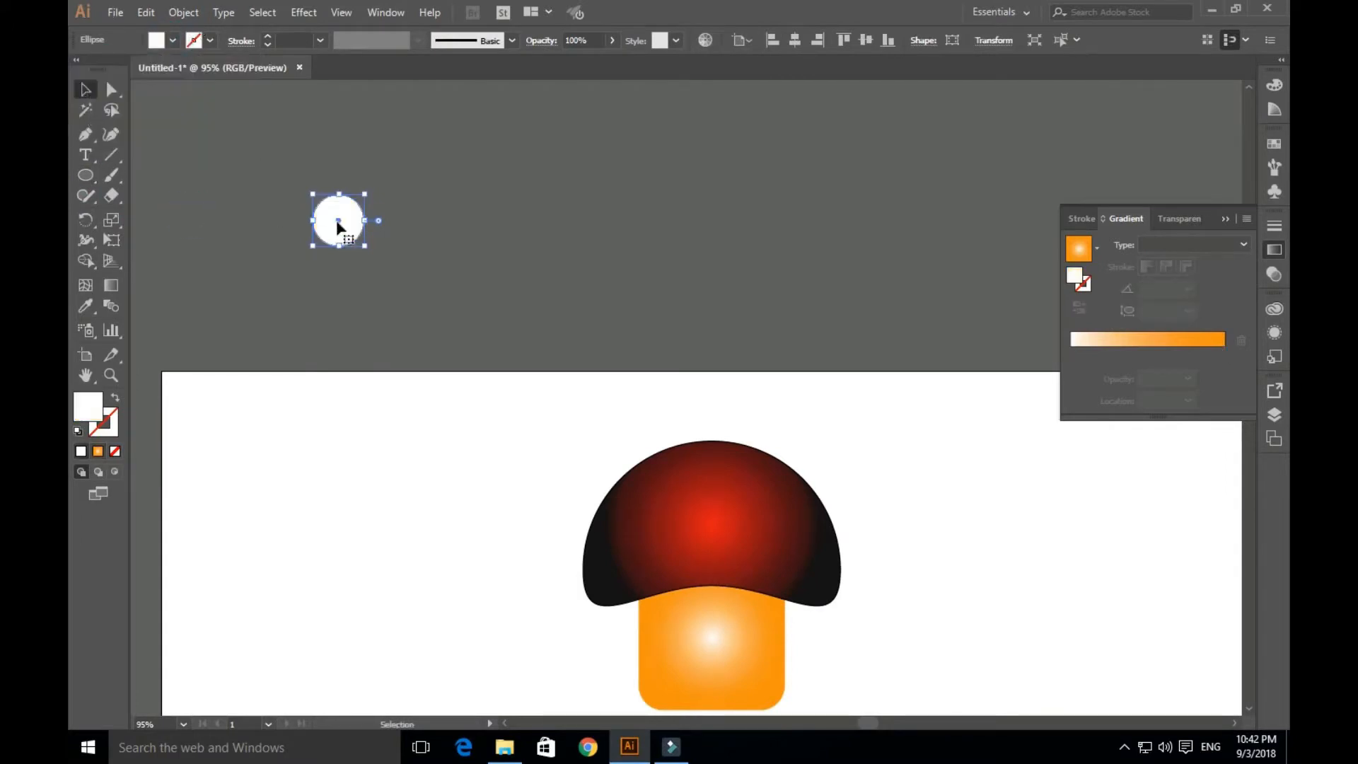
# - Copy the white circle sideways and repeat the copy to build an evenly spaced row of ten circles
pyautogui.moveTo(337, 219); pyautogui.dragTo(410, 225)
pyautogui.hotkey('ctrl', 'd')
pyautogui.hotkey('ctrl', 'd')
pyautogui.hotkey('ctrl', 'd')
pyautogui.hotkey('ctrl', 'd')
pyautogui.hotkey('ctrl', 'd')
pyautogui.hotkey('ctrl', 'd')
pyautogui.hotkey('ctrl', 'd')
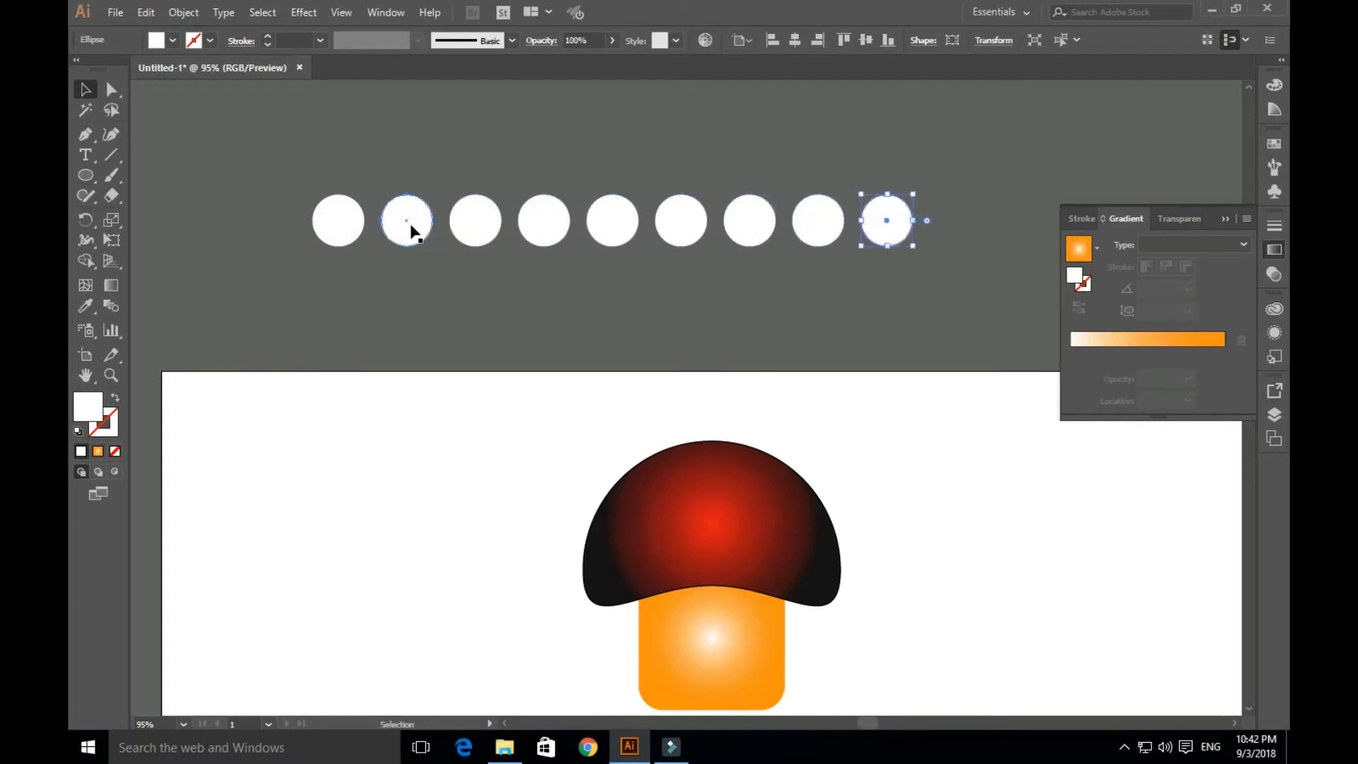
pyautogui.hotkey('ctrl', 'd')
# - Duplicate the whole row of circles just below itself, shifted sideways by half the circle spacing
pyautogui.hotkey('ctrl', '-')
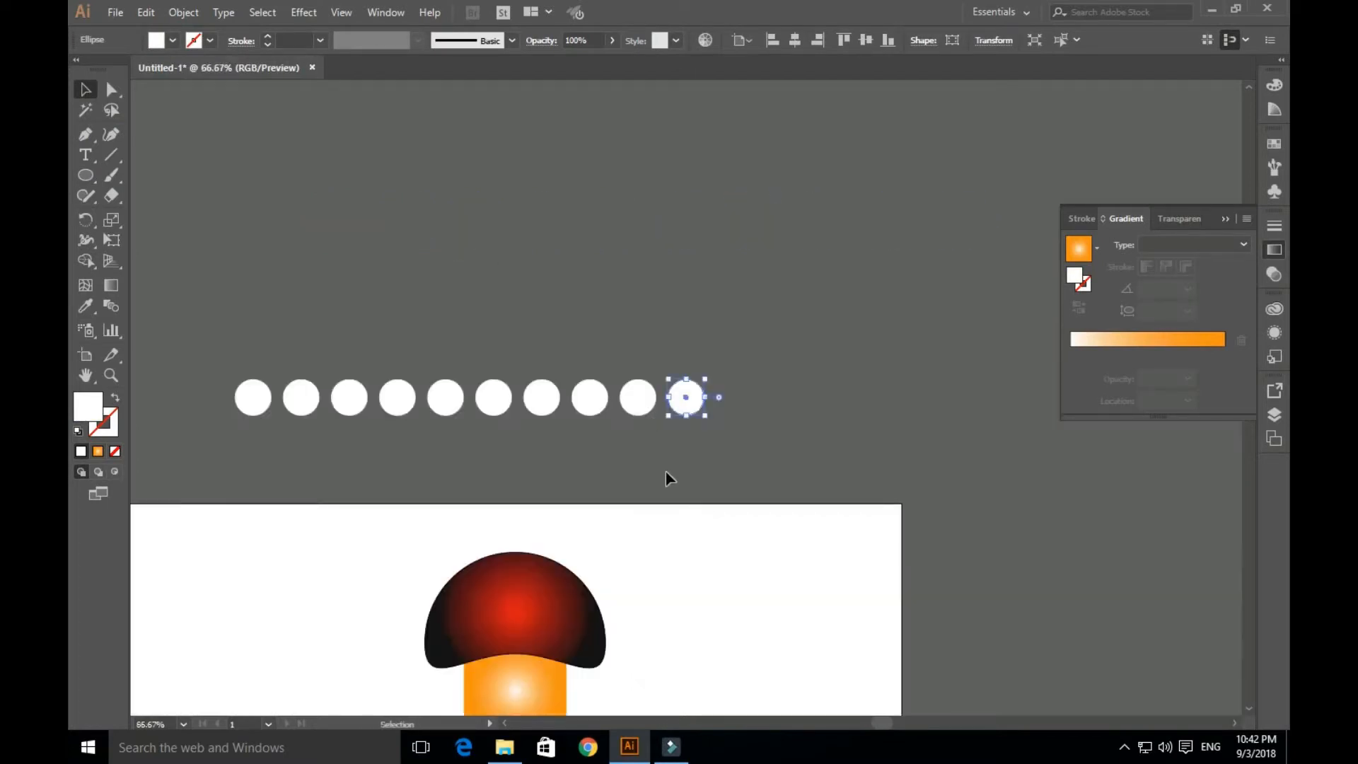
pyautogui.hotkey('ctrl', '-')
pyautogui.hotkey('ctrl', '-')
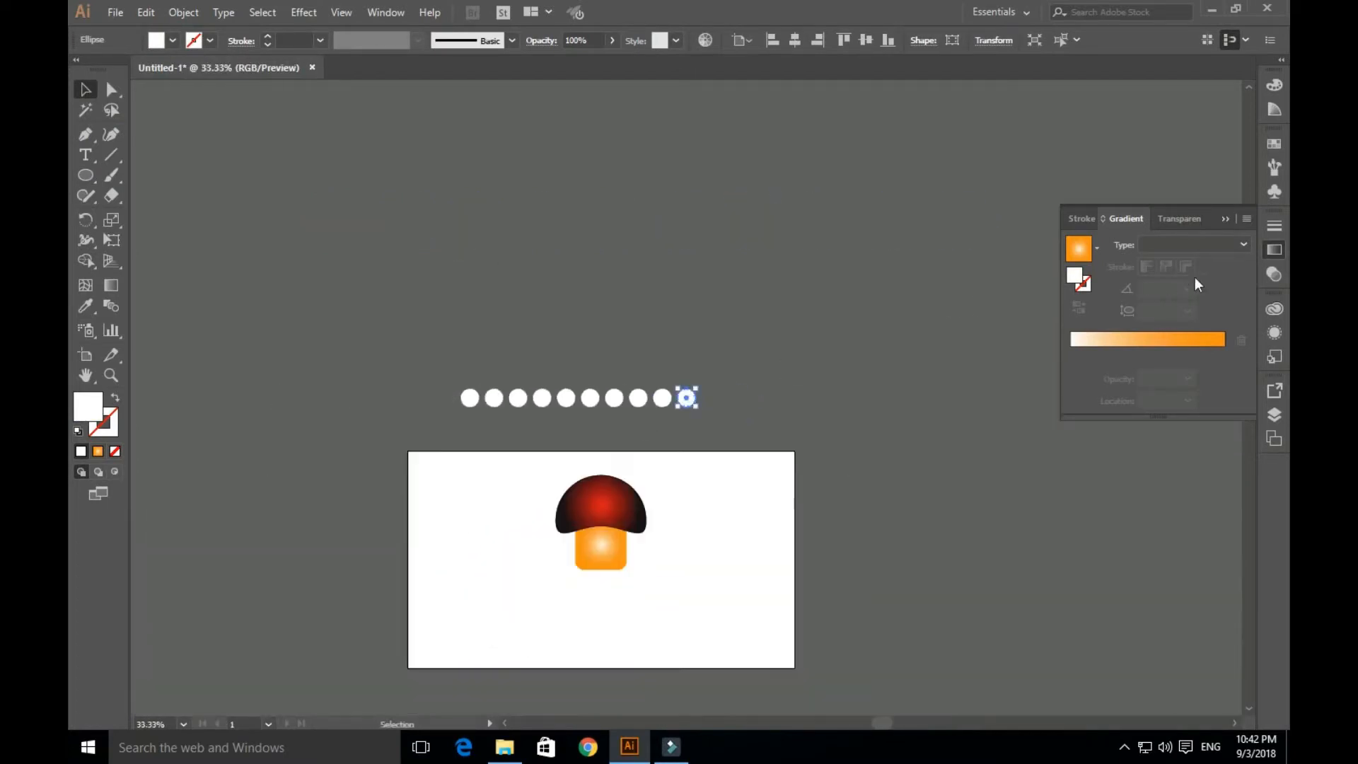
pyautogui.click(1224, 220)
pyautogui.moveTo(553, 409); pyautogui.dragTo(566, 417)
pyautogui.moveTo(694, 412)
pyautogui.mouseDown()
pyautogui.moveTo(726, 417)
pyautogui.moveTo(683, 428)
pyautogui.mouseUp()
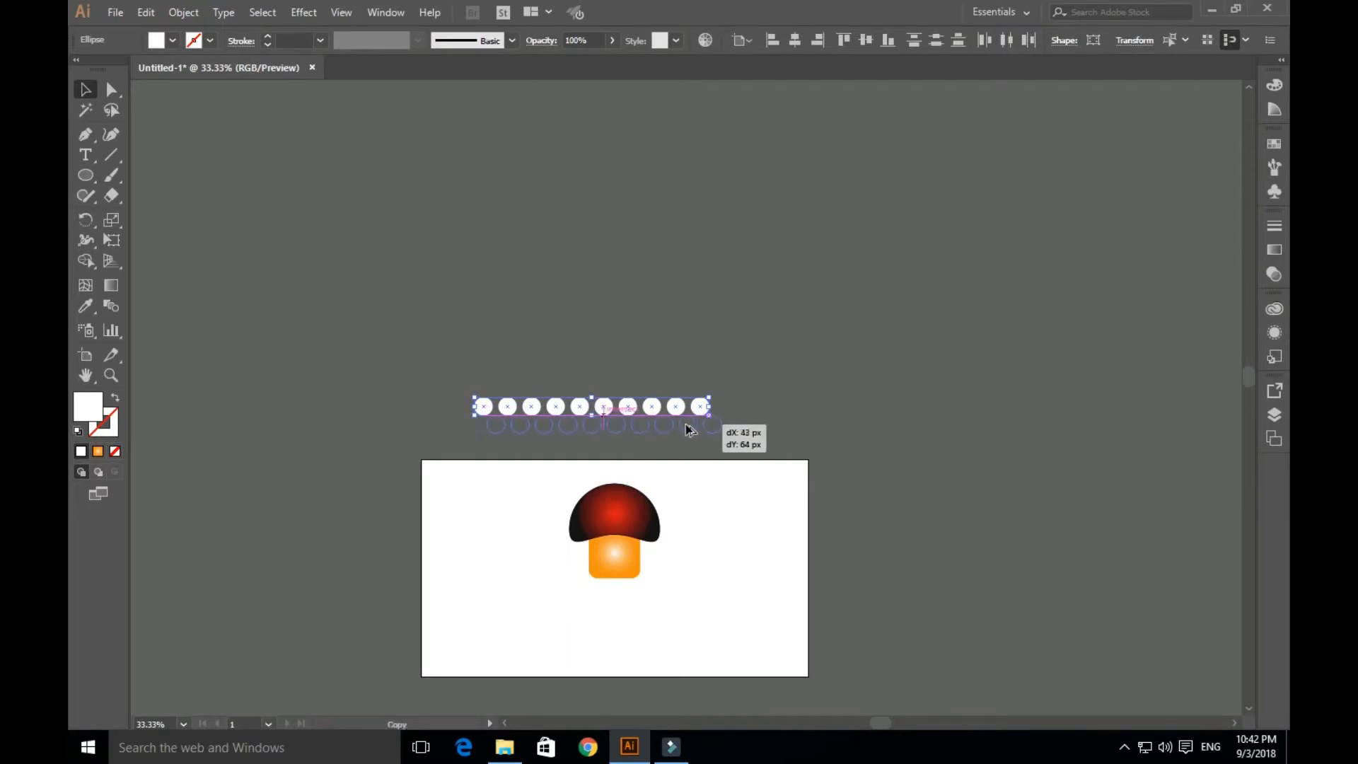
pyautogui.moveTo(687, 429); pyautogui.dragTo(719, 378)
# - Copy the pair of staggered rows upward and repeat the copy to build six rows of circles
pyautogui.click(424, 353)
pyautogui.hotkey('ctrl', 'z')
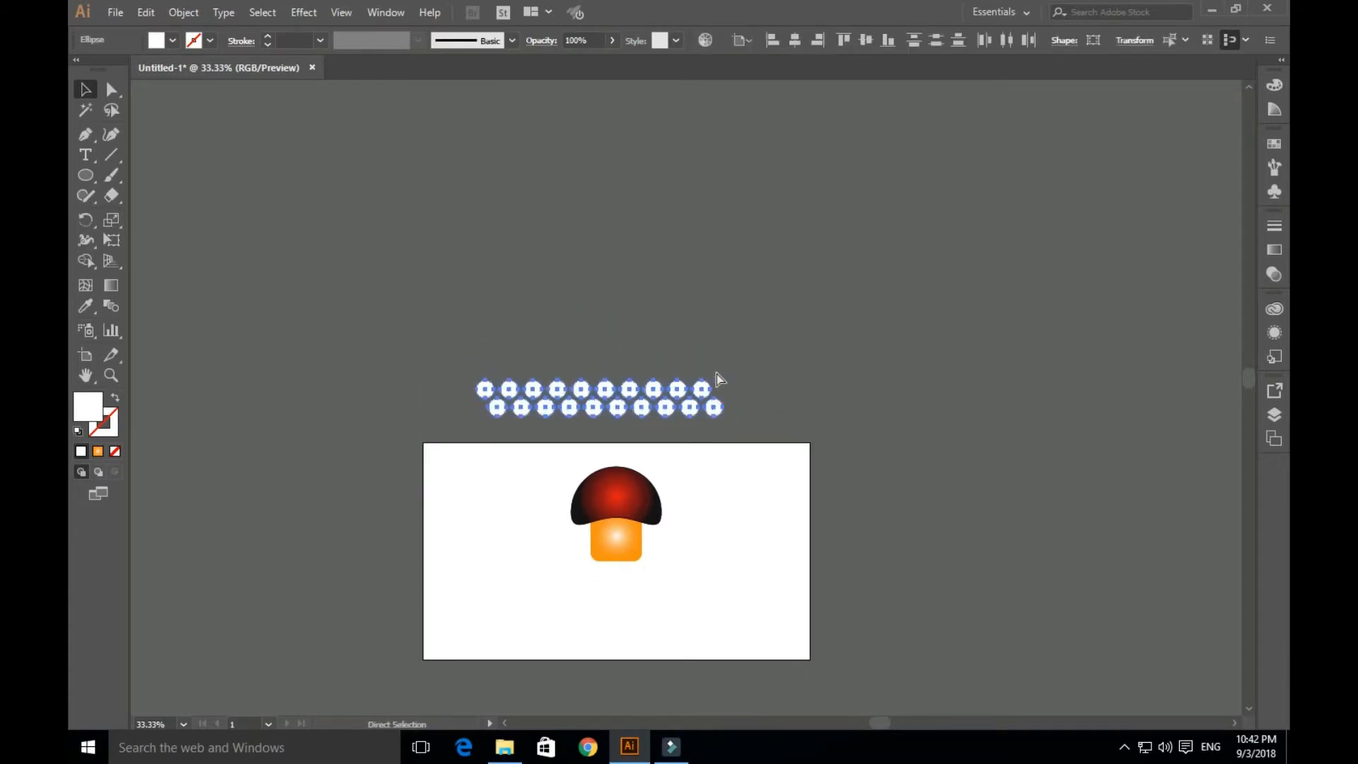
pyautogui.click(772, 375)
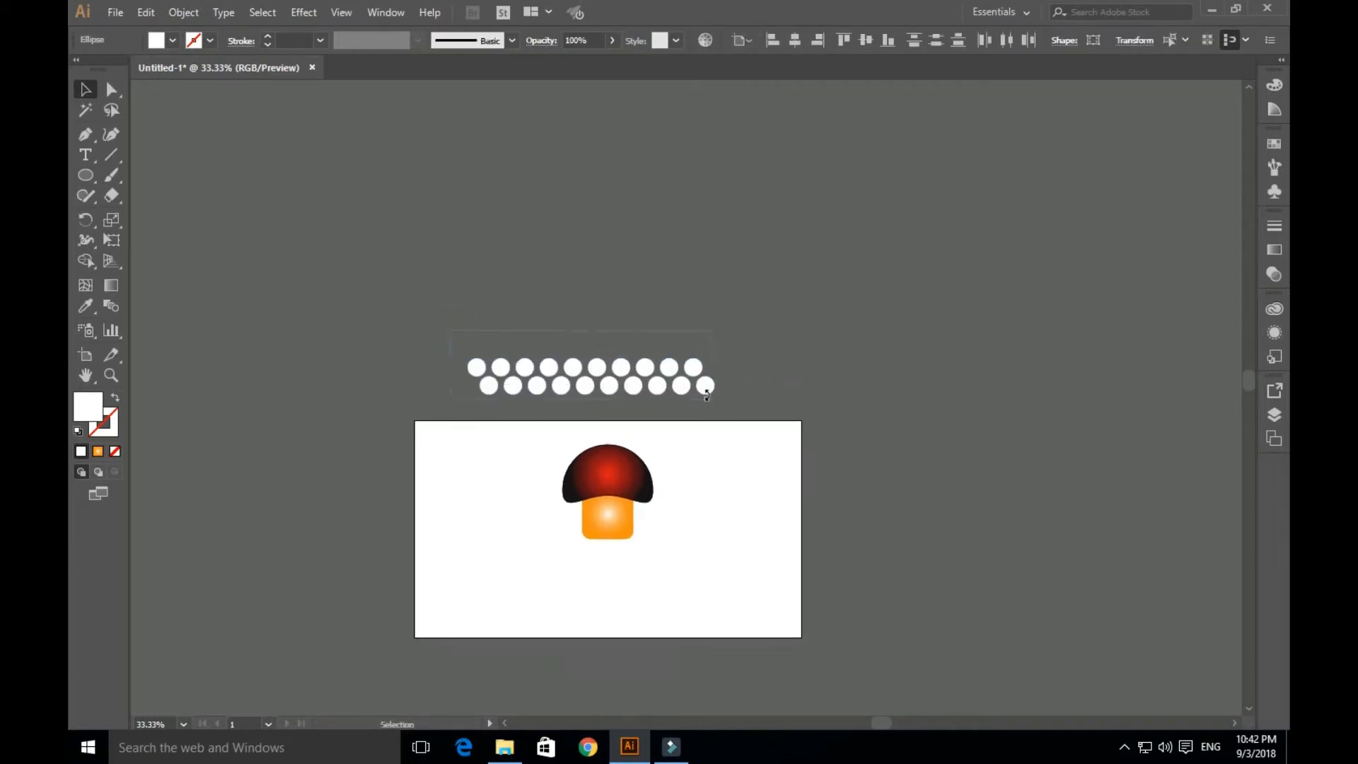
pyautogui.moveTo(703, 381); pyautogui.dragTo(720, 350)
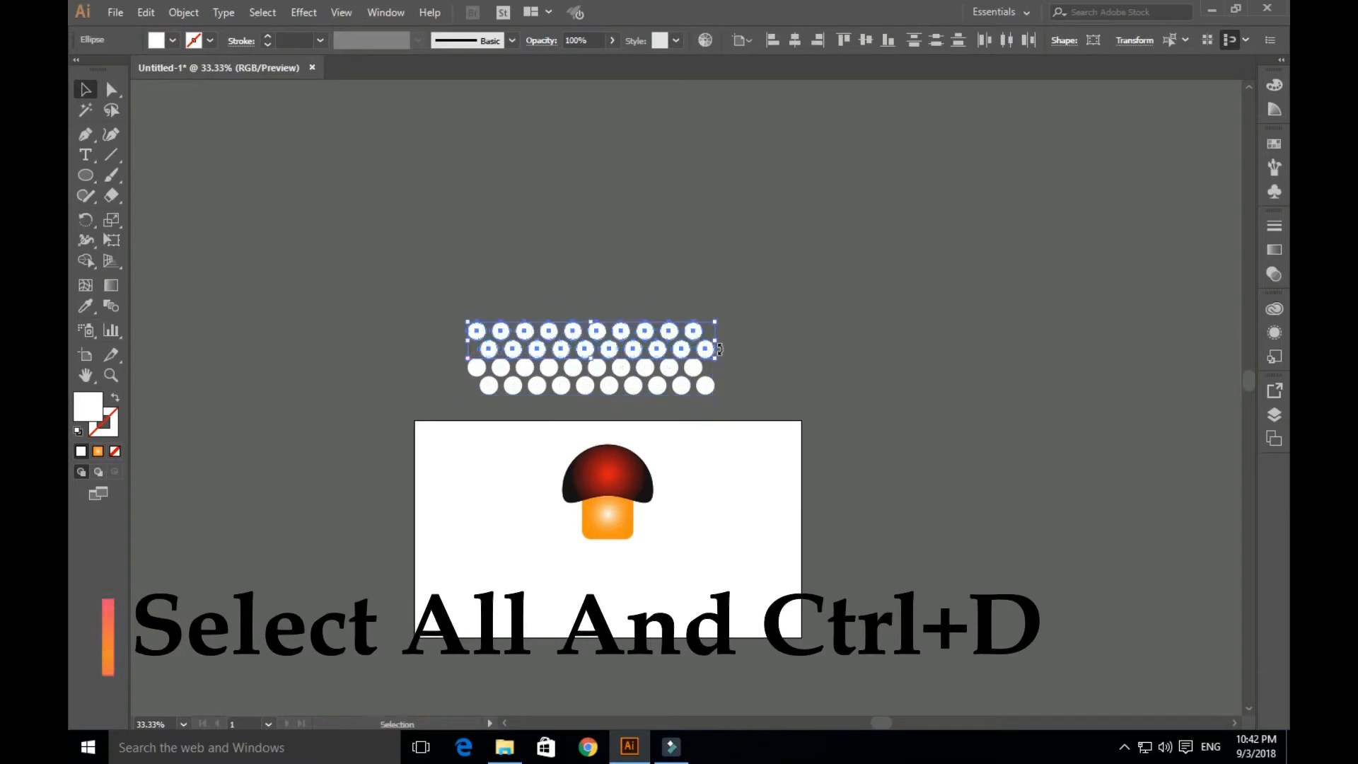
pyautogui.hotkey('ctrl', 'd')
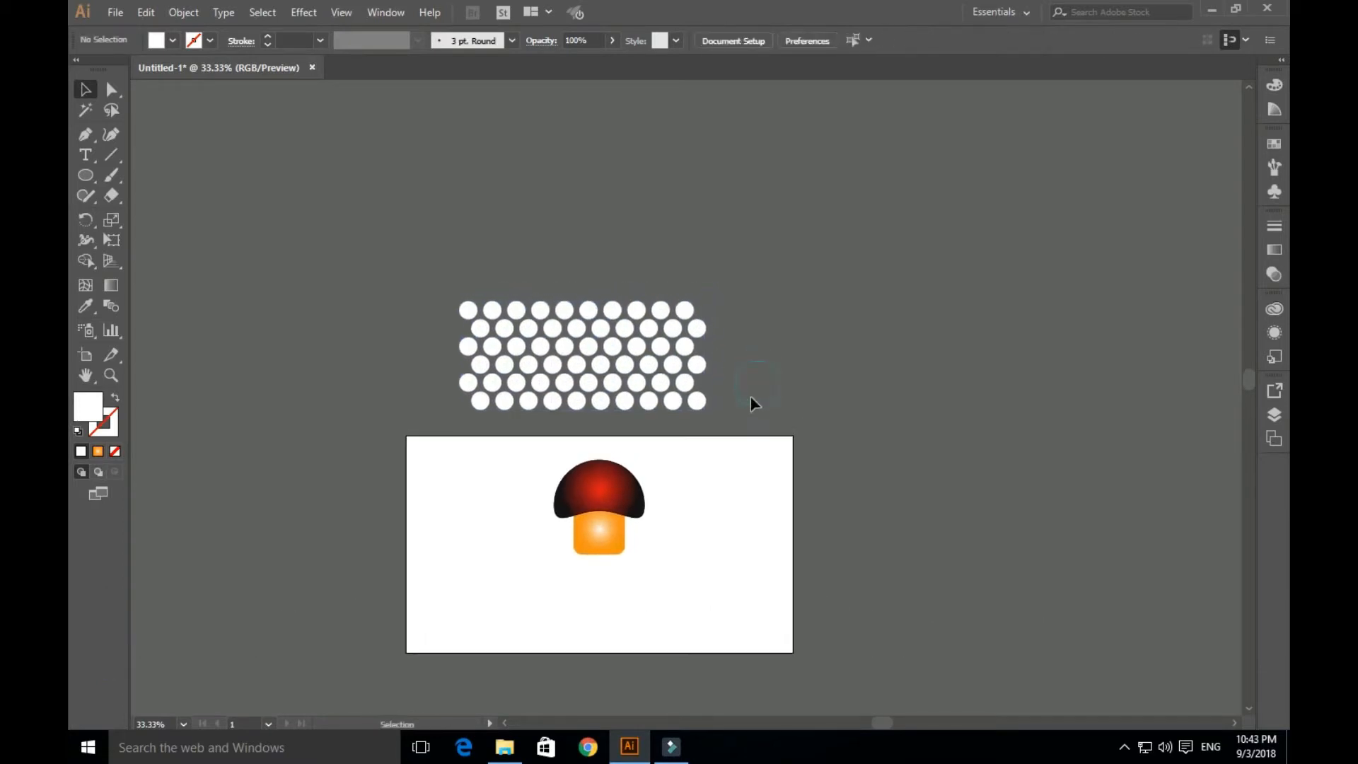
# - Draw a large circle centred over the middle of the dot pattern
pyautogui.moveTo(619, 468); pyautogui.dragTo(737, 458)
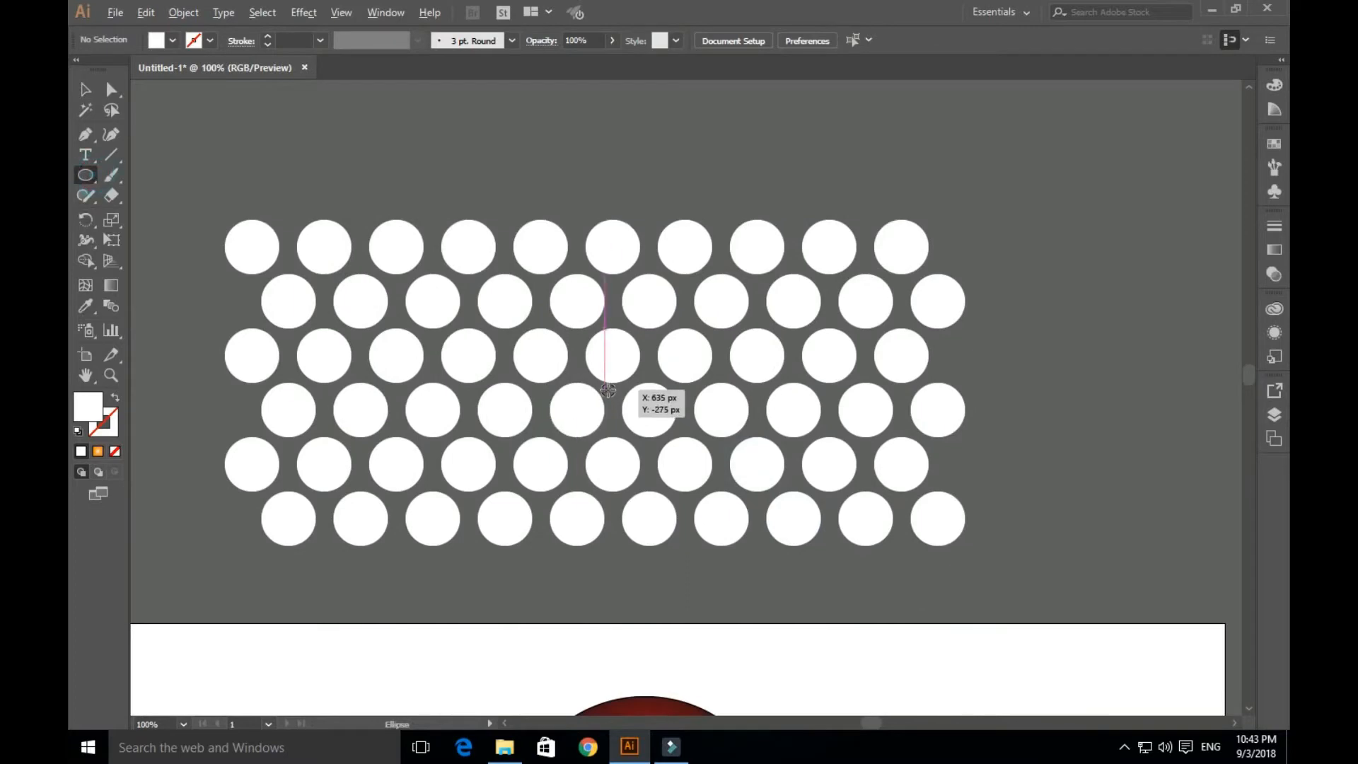
pyautogui.click(82, 82)
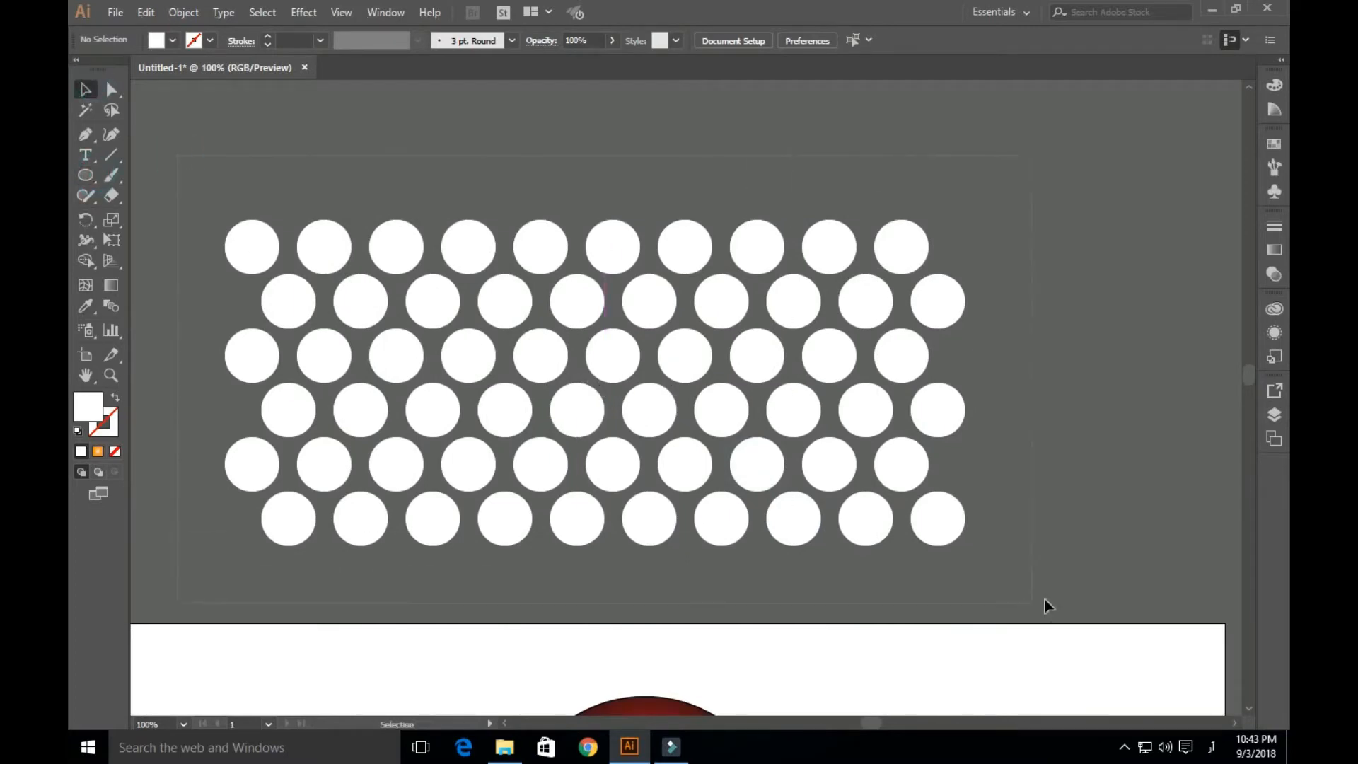
pyautogui.hotkey('ctrl', 'a')
pyautogui.click(188, 314)
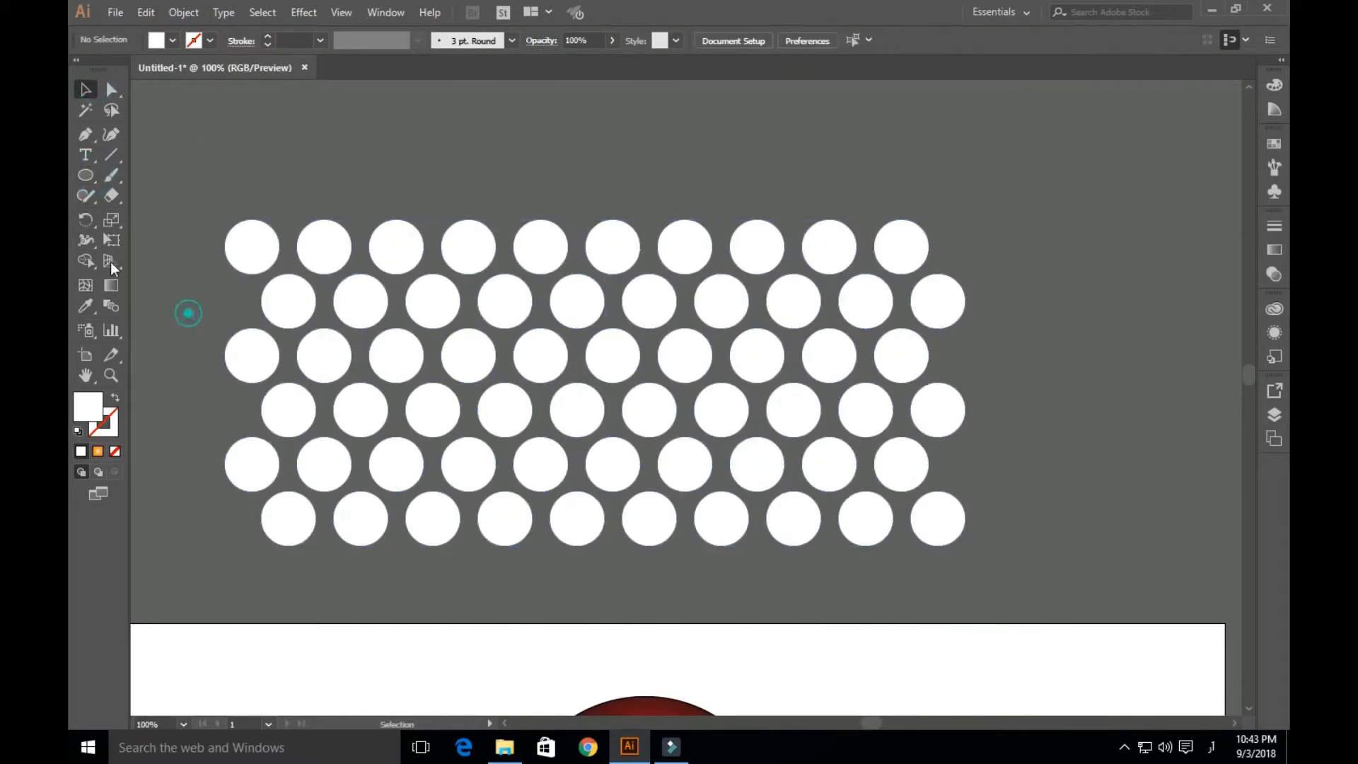
pyautogui.click(86, 175)
pyautogui.moveTo(598, 381); pyautogui.dragTo(451, 343)
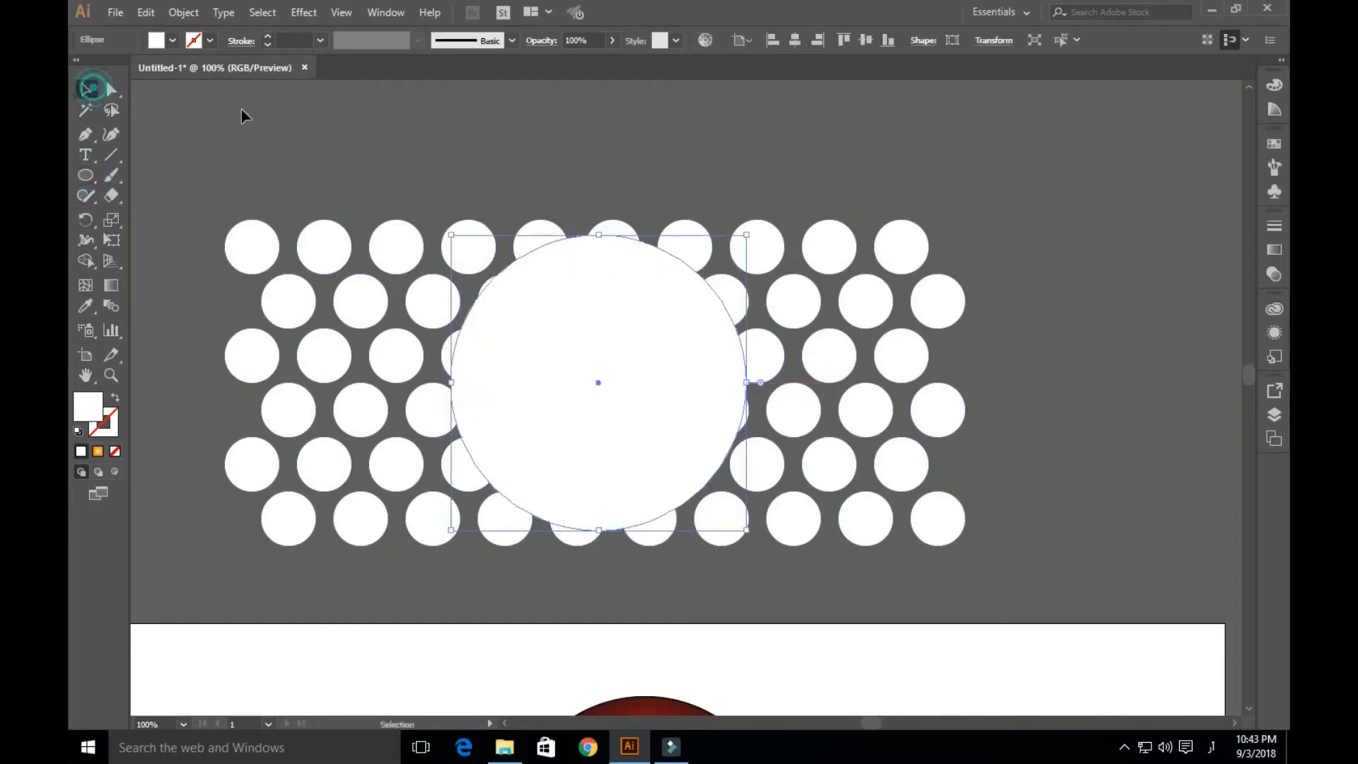
# - Select the dots with the large circle and make an envelope distort using the circle as the top object
pyautogui.moveTo(294, 119); pyautogui.dragTo(712, 333)
pyautogui.click(713, 333)
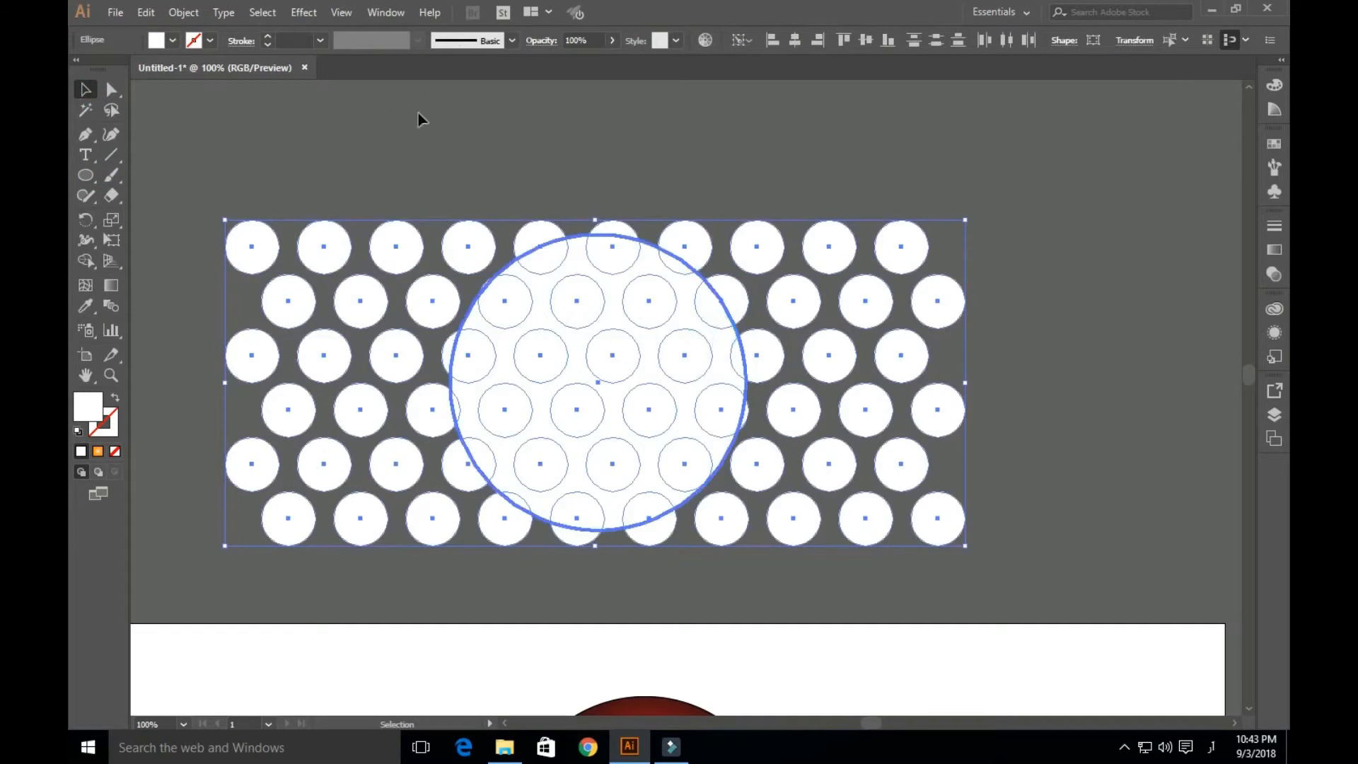
pyautogui.moveTo(418, 114); pyautogui.dragTo(748, 393)
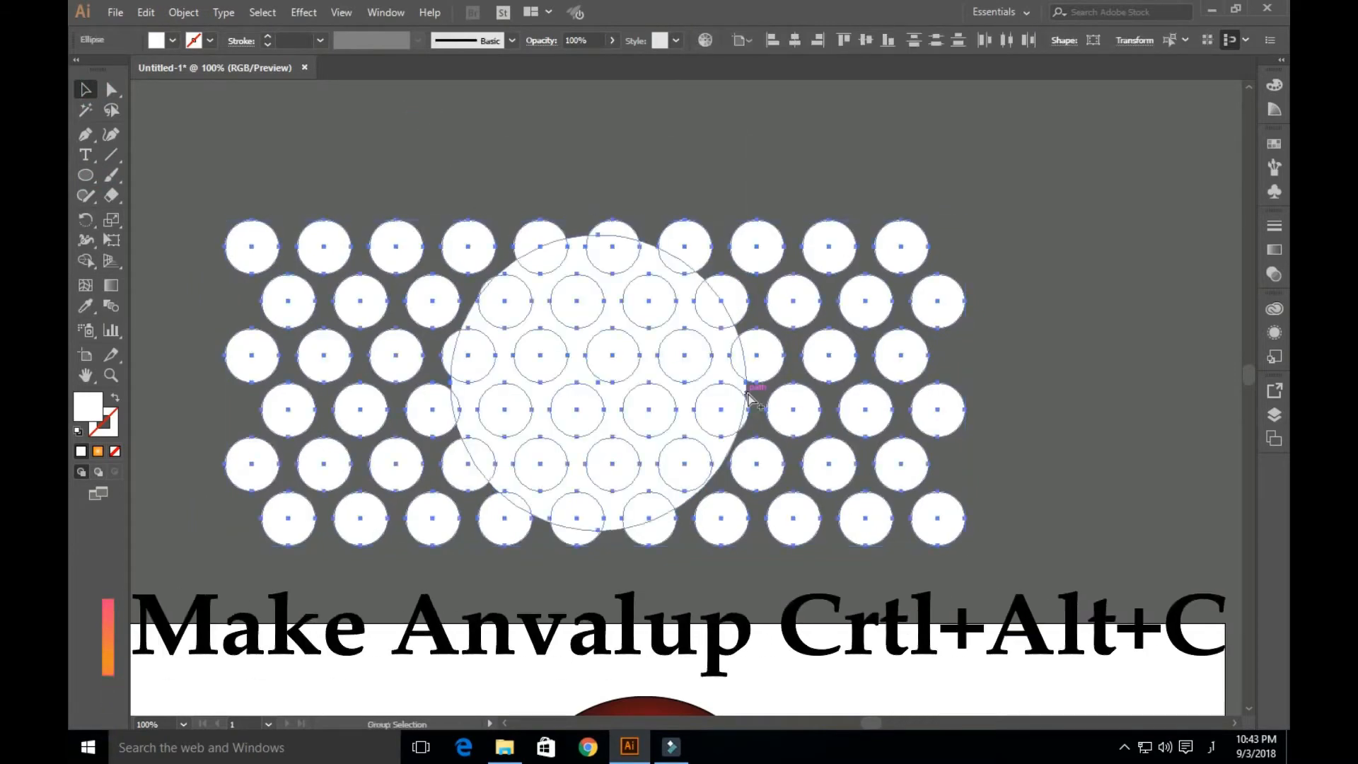
pyautogui.hotkey('ctrl', 'alt', 'c')
pyautogui.click(943, 345)
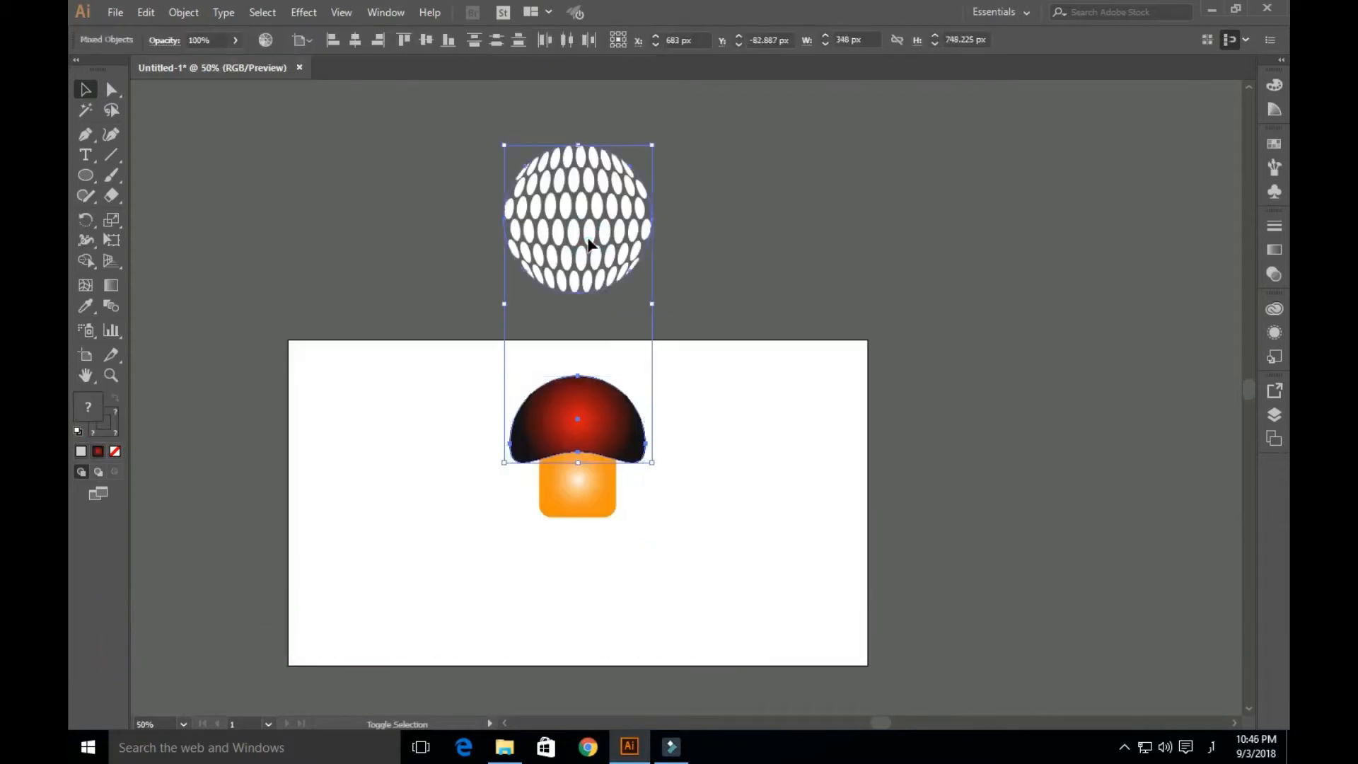
# - Align the dotted sphere vertically to the centre of the red cap, with the cap as key object
pyautogui.click(586, 438)
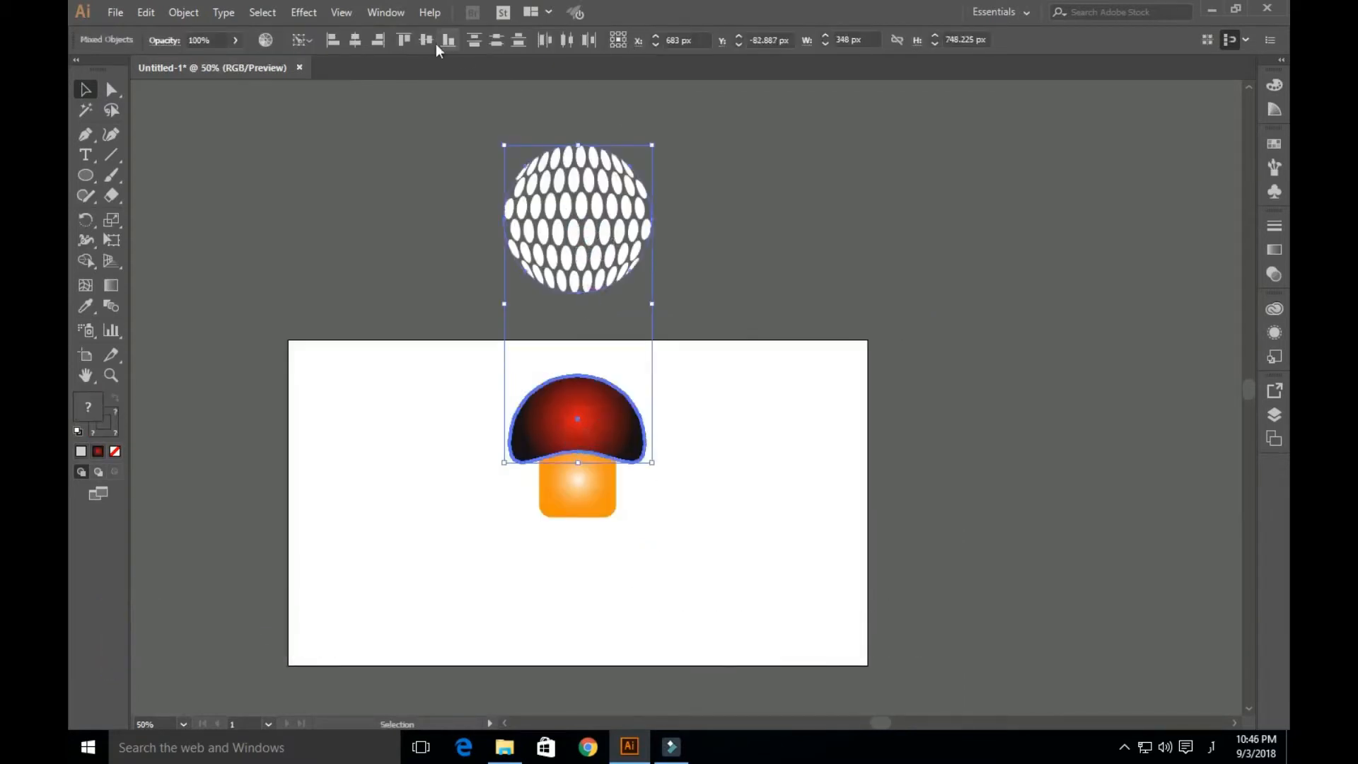
pyautogui.click(426, 39)
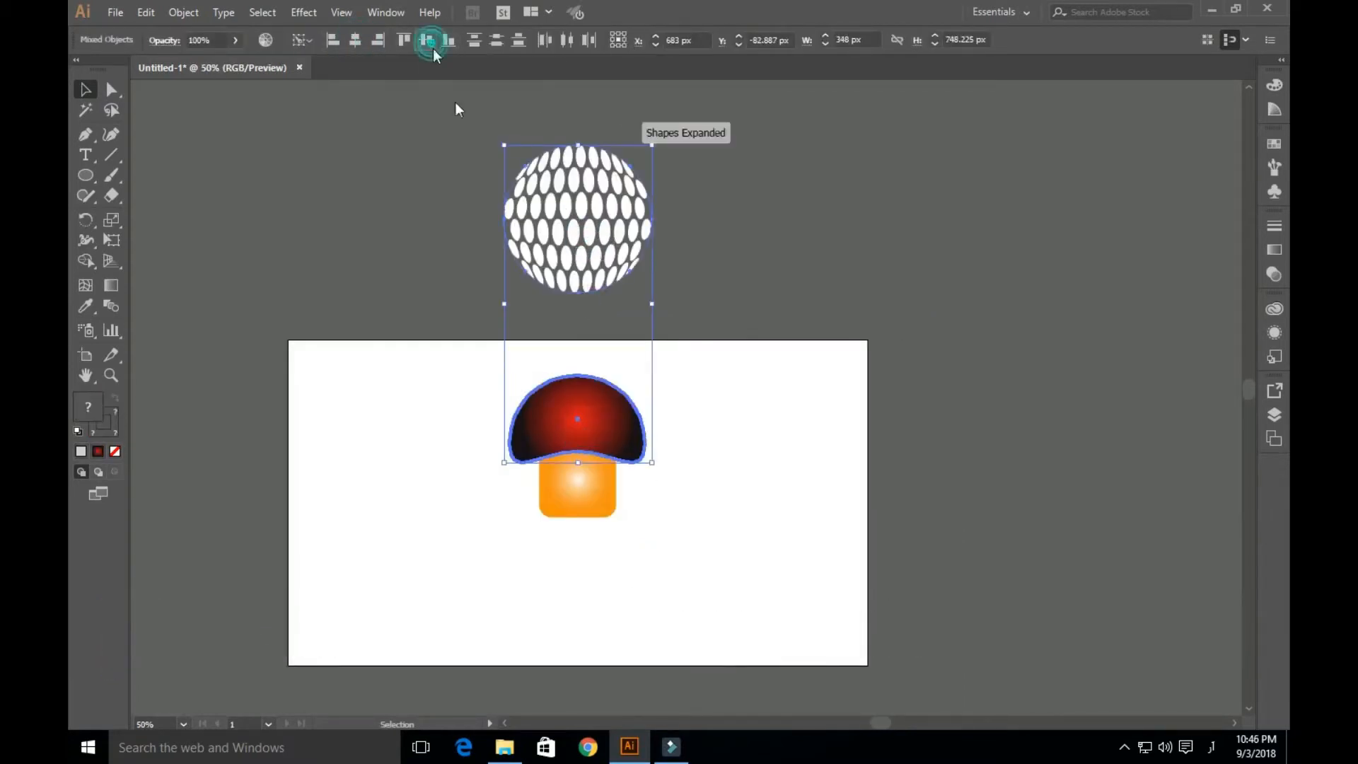
pyautogui.click(753, 383)
# - Copy the red cap, then make an opacity mask from the cap and the dotted sphere on top of it
pyautogui.hotkey('ctrl', '+')
pyautogui.hotkey('ctrl', '+')
pyautogui.hotkey('ctrl', '+')
pyautogui.hotkey('ctrl', '+')
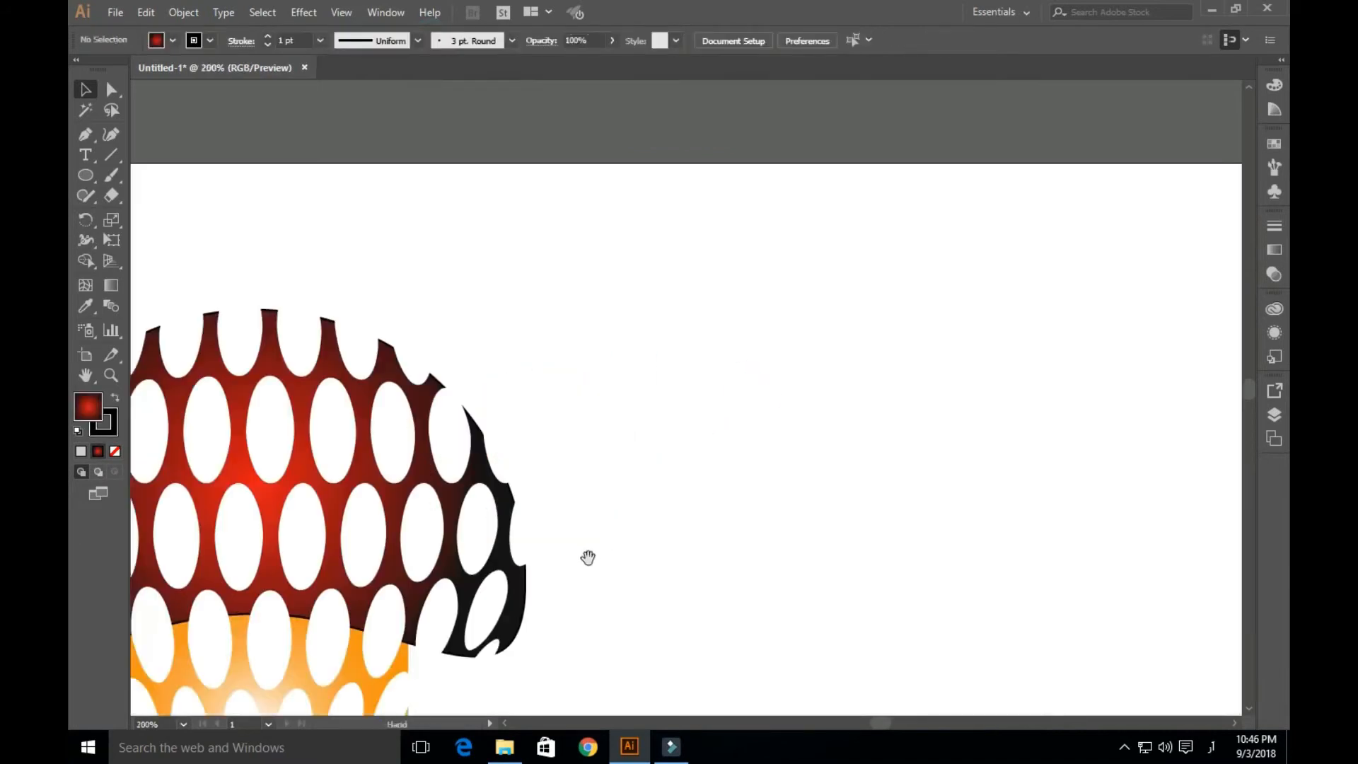
pyautogui.moveTo(546, 618); pyautogui.dragTo(817, 432)
pyautogui.click(787, 440)
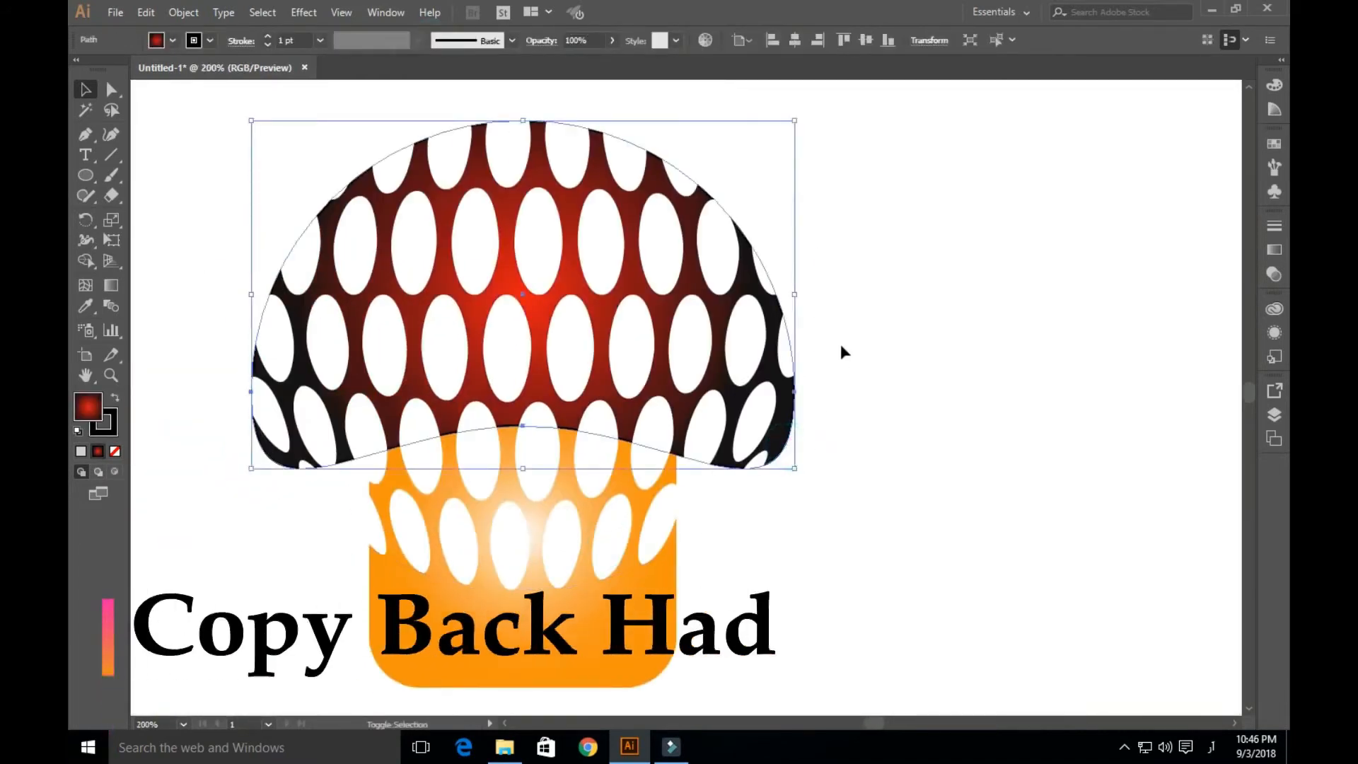
pyautogui.moveTo(858, 290); pyautogui.dragTo(688, 380)
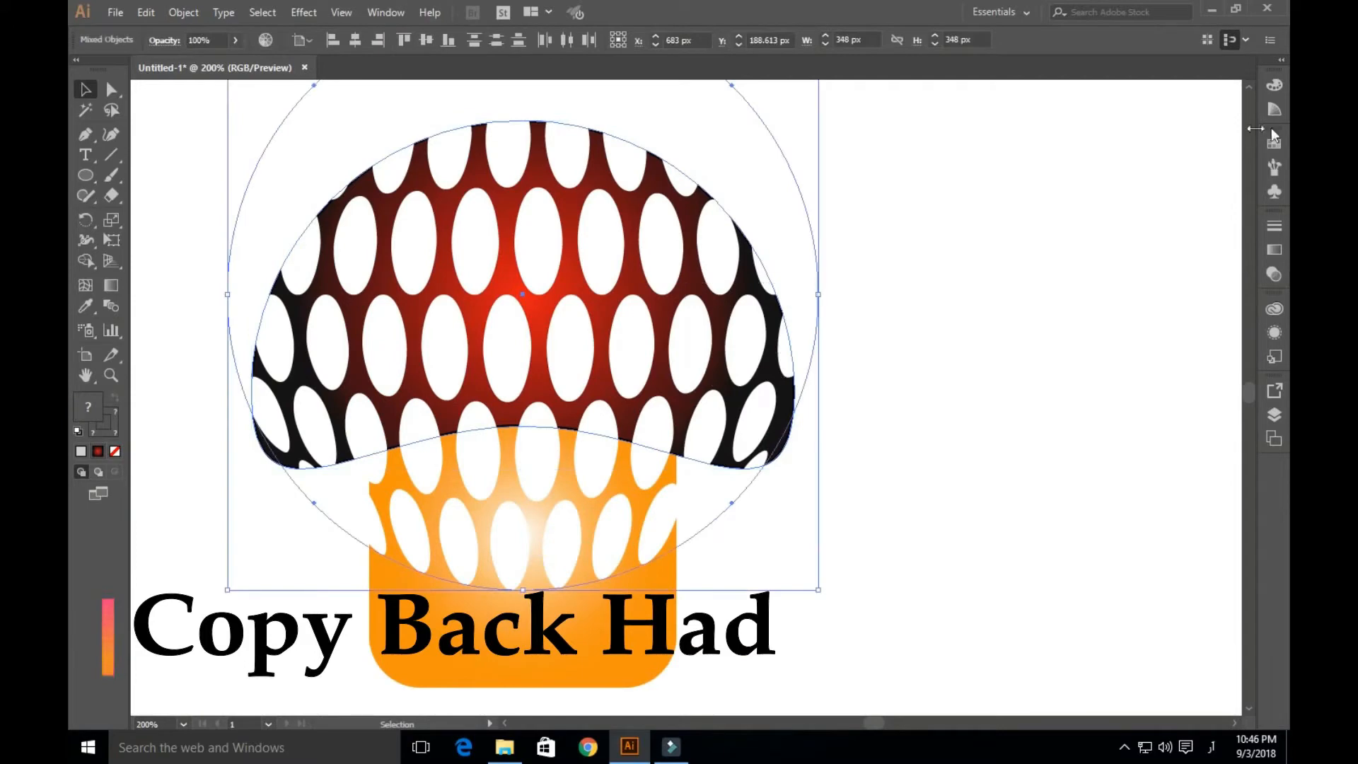
pyautogui.click(1273, 274)
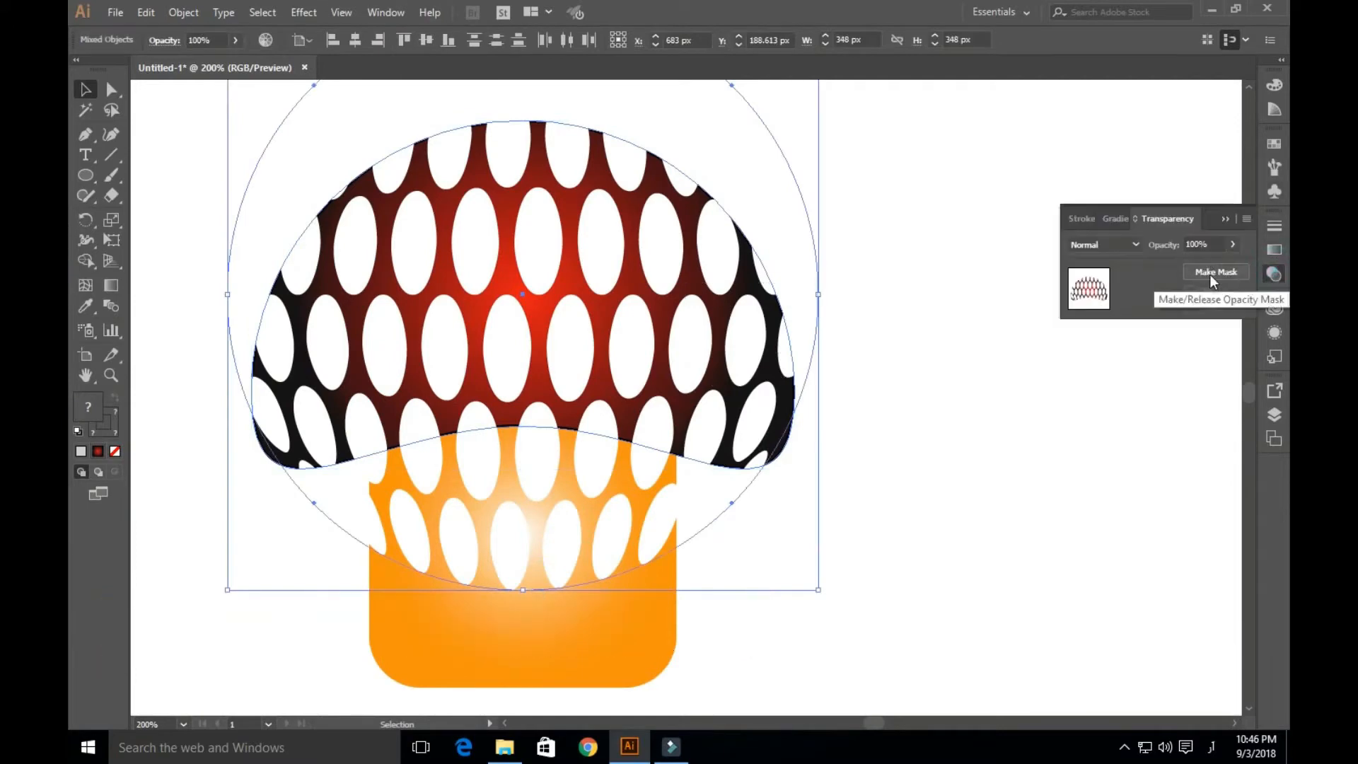
pyautogui.click(1209, 274)
pyautogui.press('a')
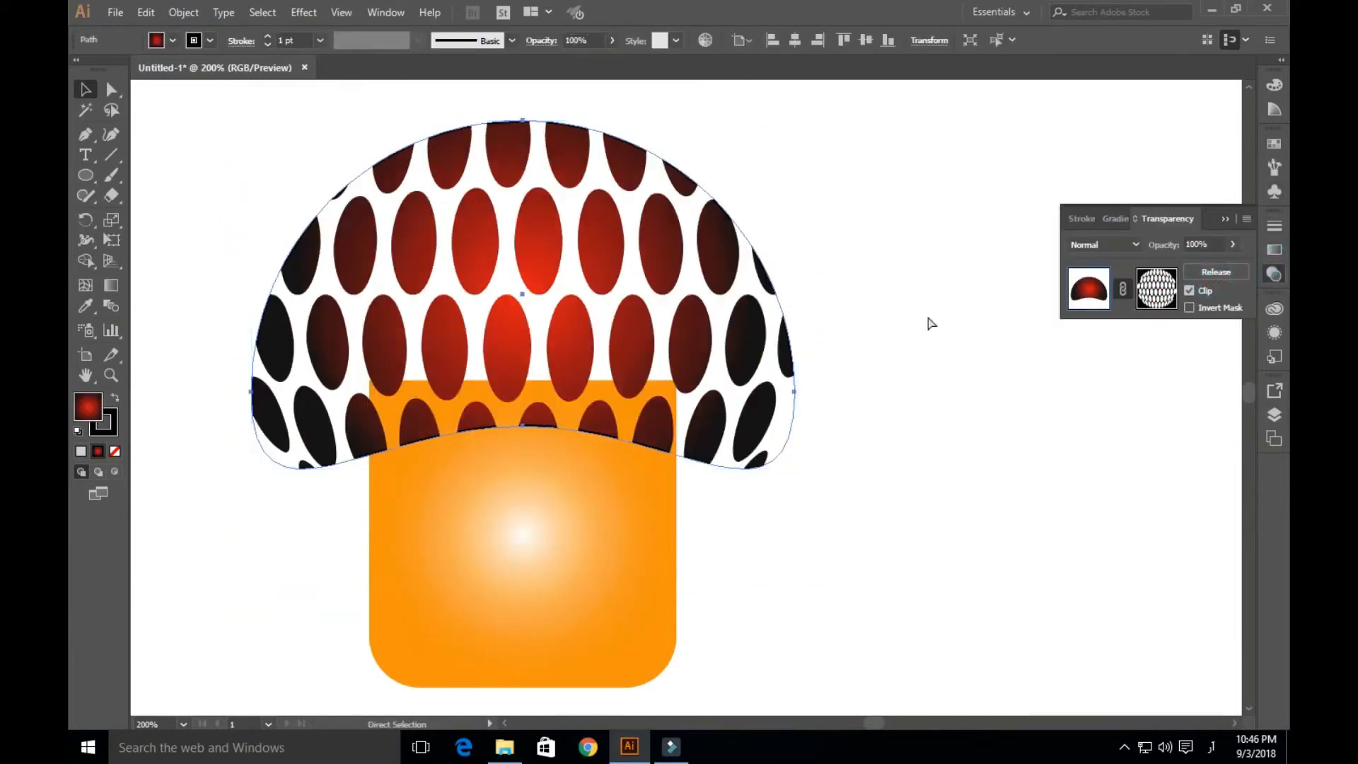
# - Paste the copied cap in front and shift it slightly sideways so the masked cap's edge is accessible
pyautogui.hotkey('ctrl', 'f')
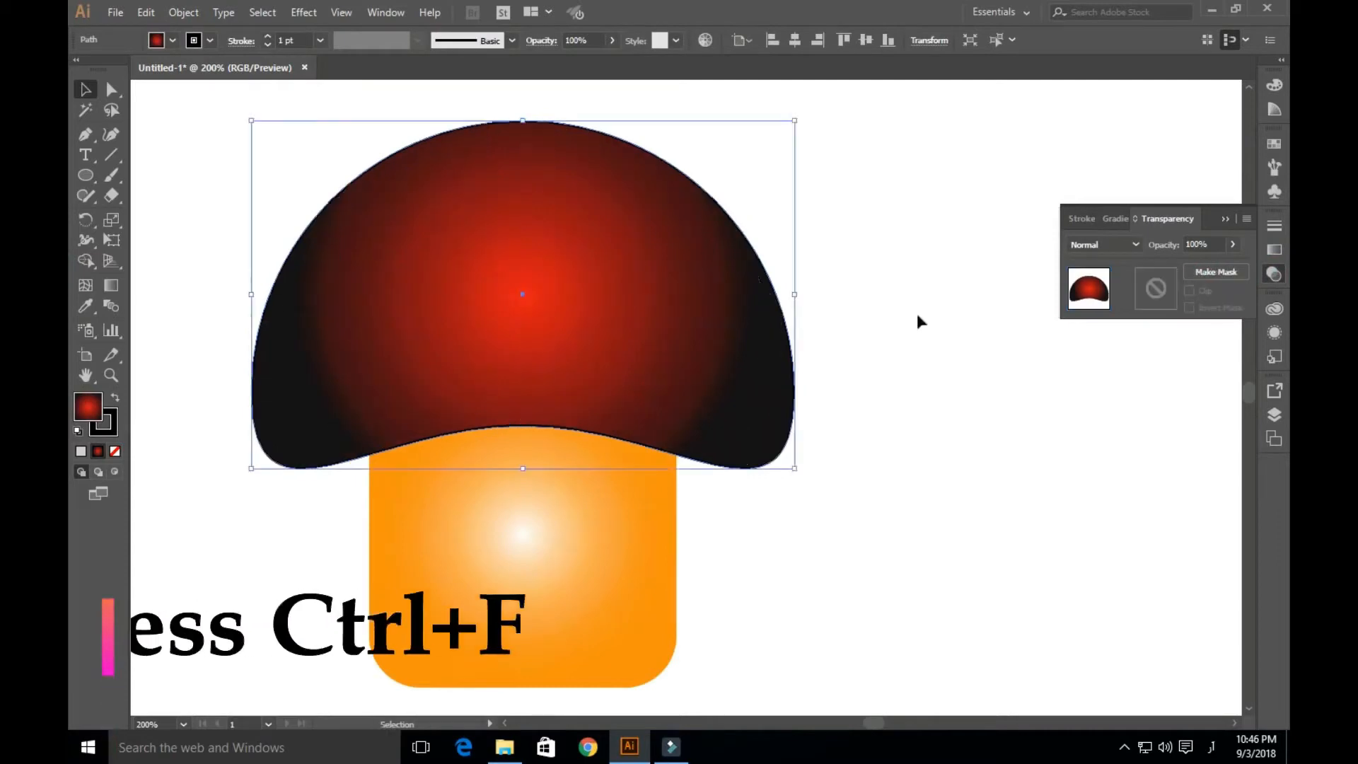
pyautogui.moveTo(714, 361); pyautogui.dragTo(732, 362)
pyautogui.press('e')
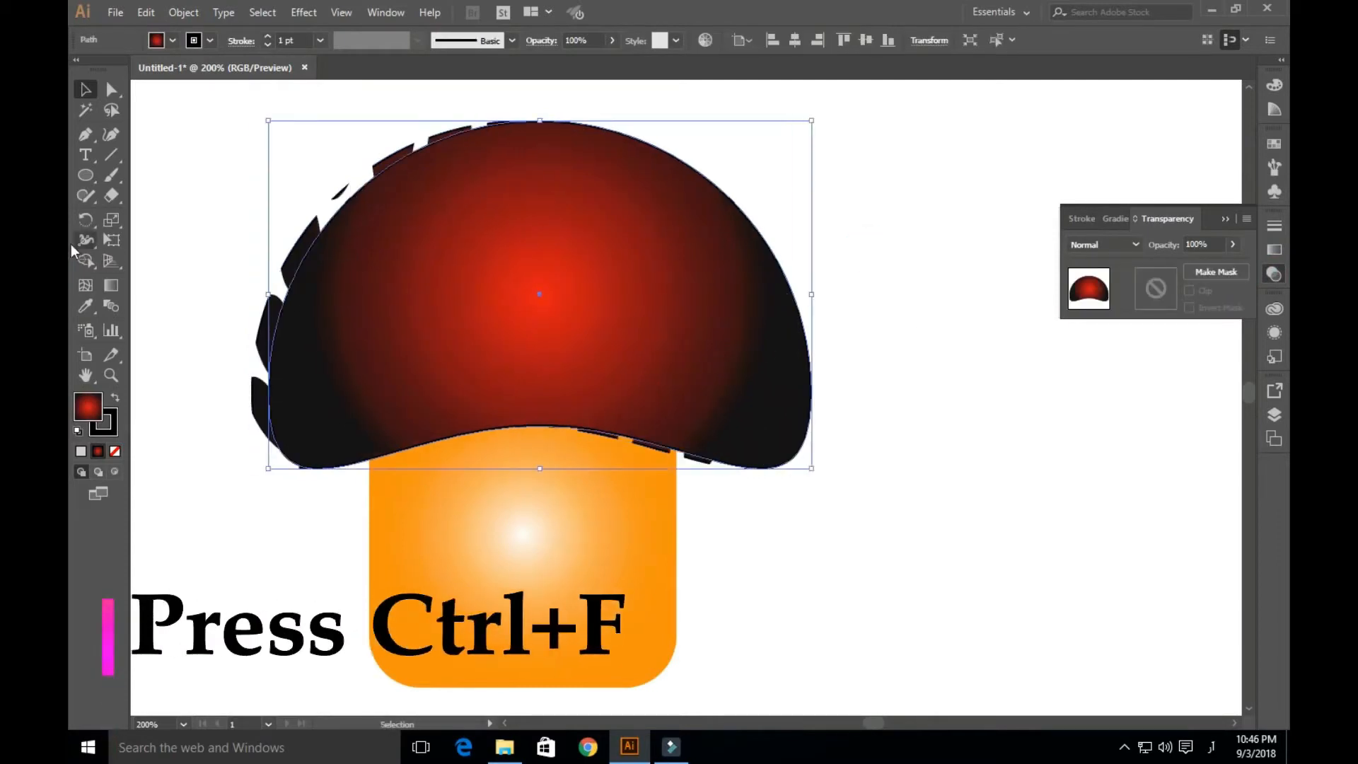
pyautogui.click(85, 90)
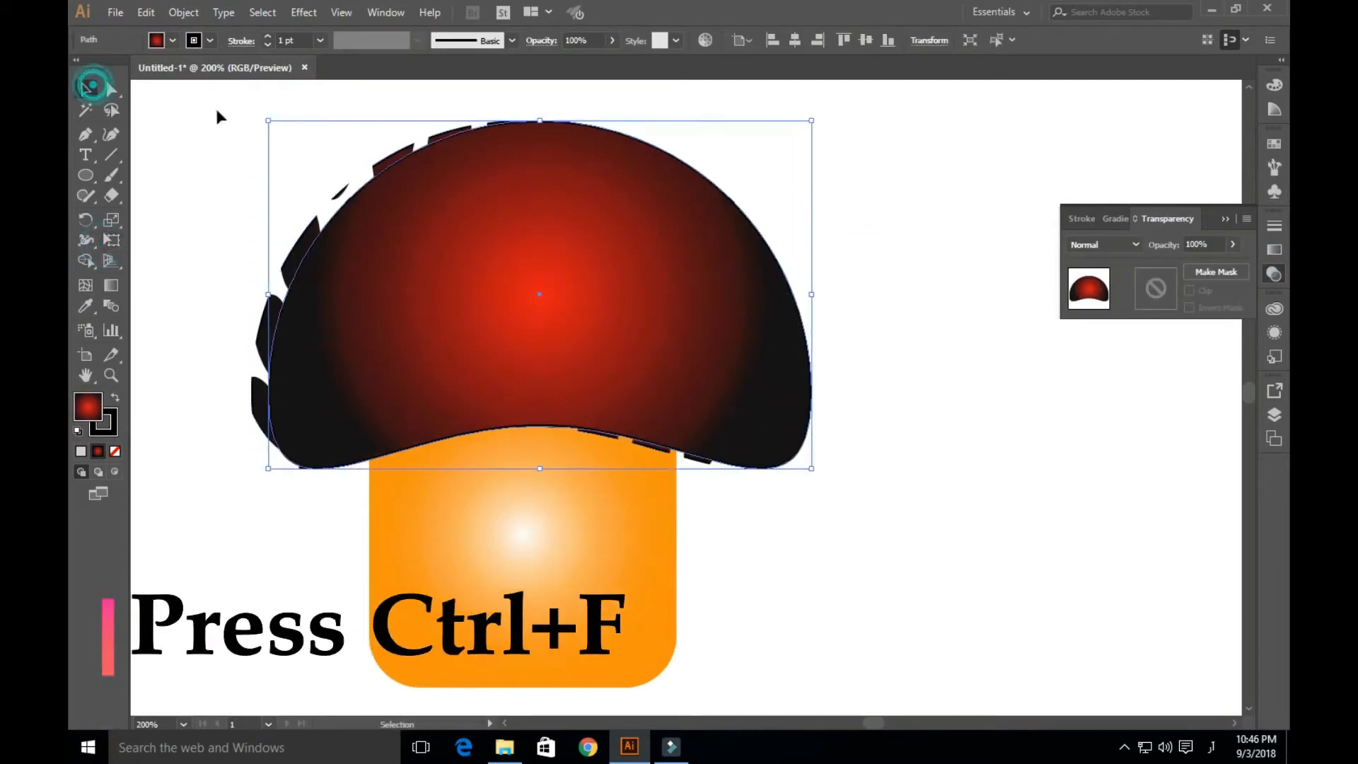
# - Bring the dot-masked cap to the front and move the plain cap copy back directly beneath it
pyautogui.rightClick(264, 328)
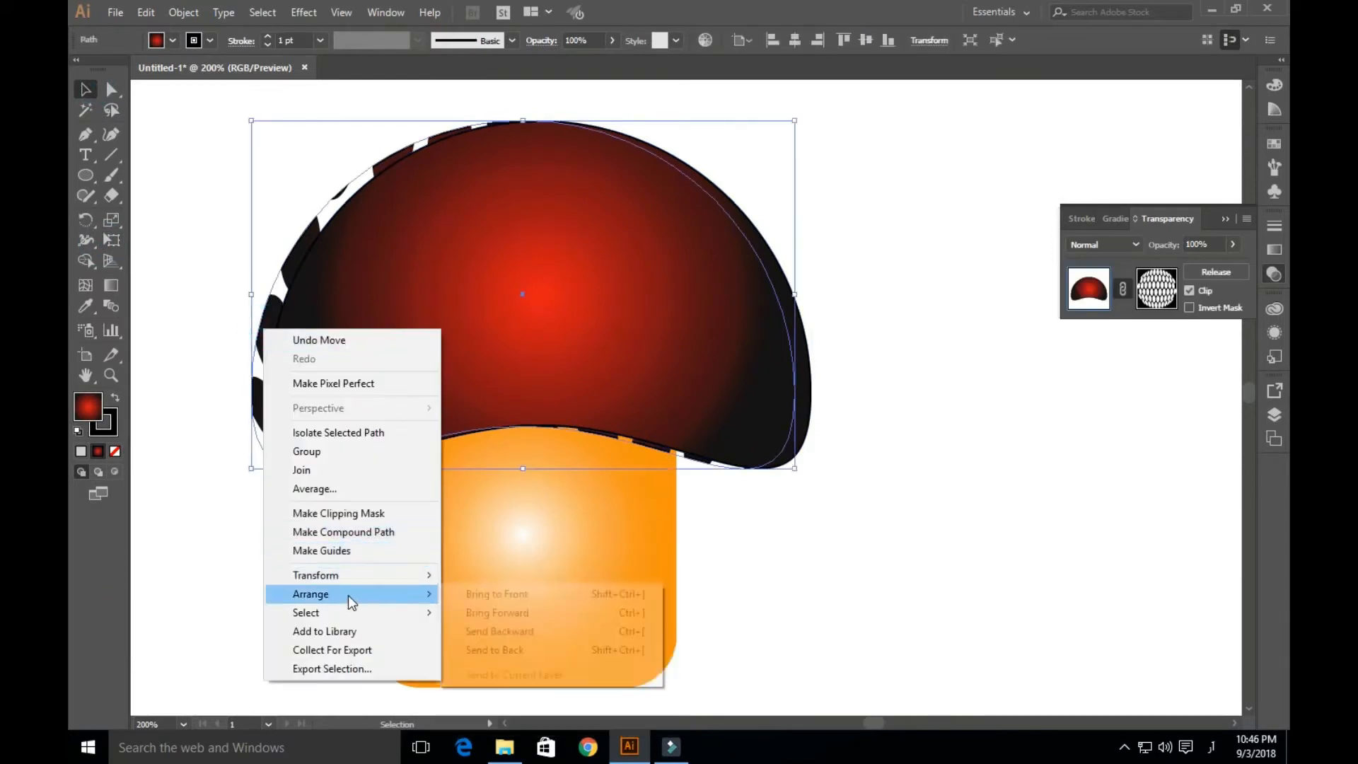
pyautogui.click(524, 593)
pyautogui.click(802, 430)
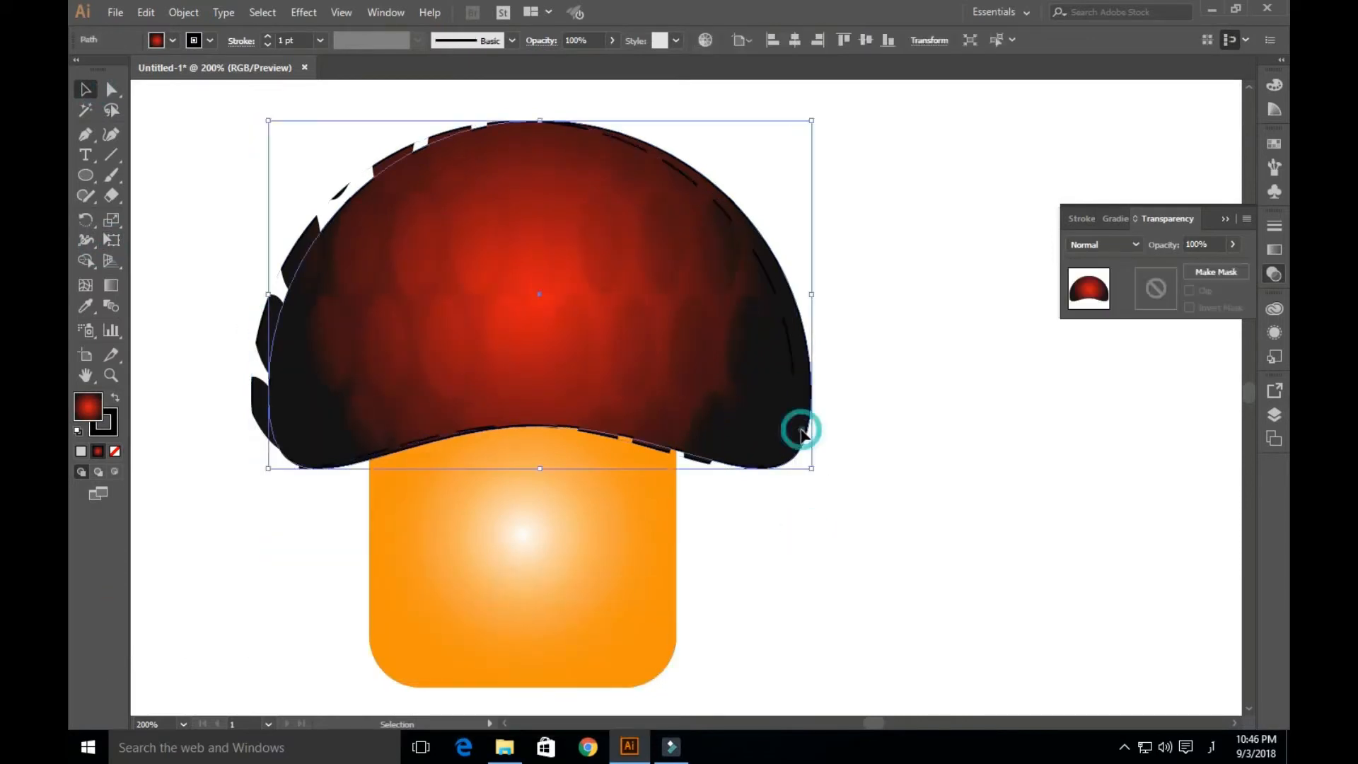
pyautogui.hotkey('shift', 'Left')
pyautogui.click(931, 412)
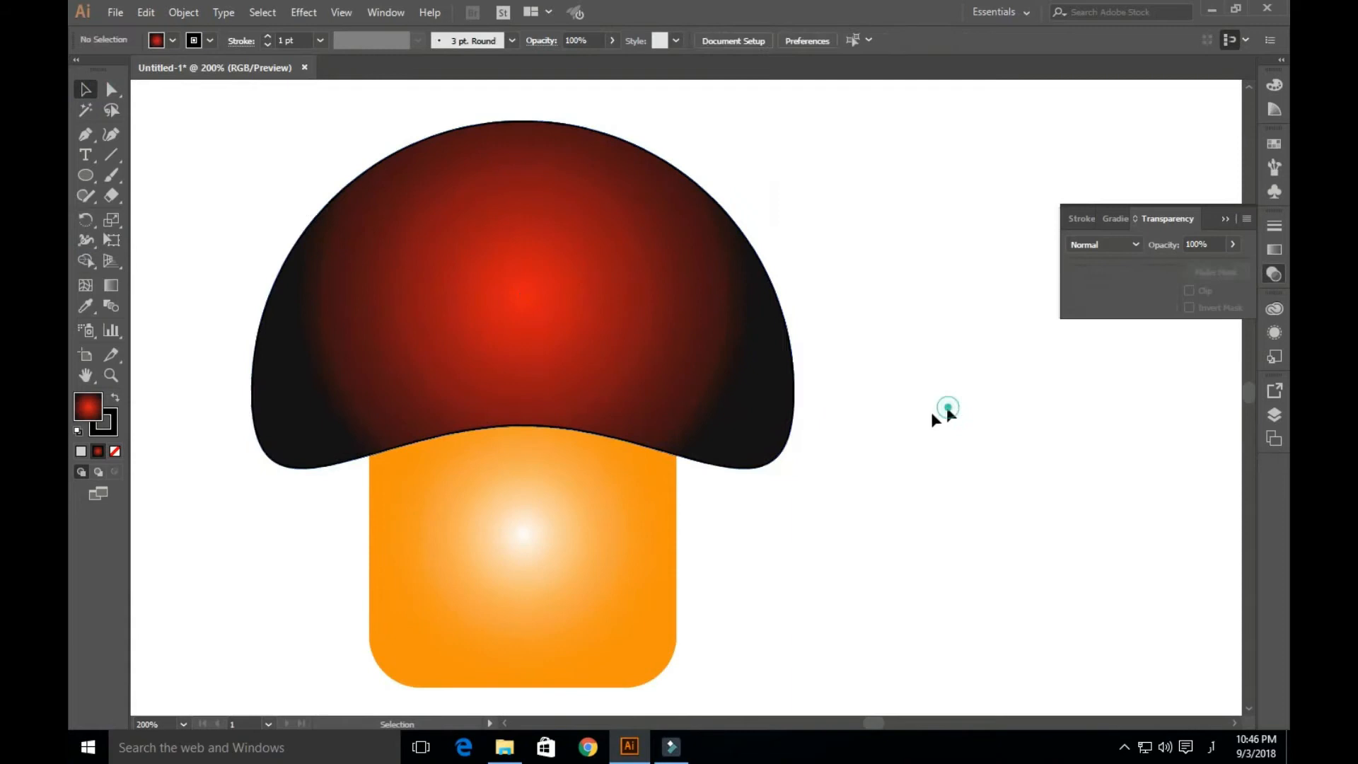
# - Try the Color Burn blending mode on the dot-masked cap
pyautogui.click(642, 373)
pyautogui.click(1224, 220)
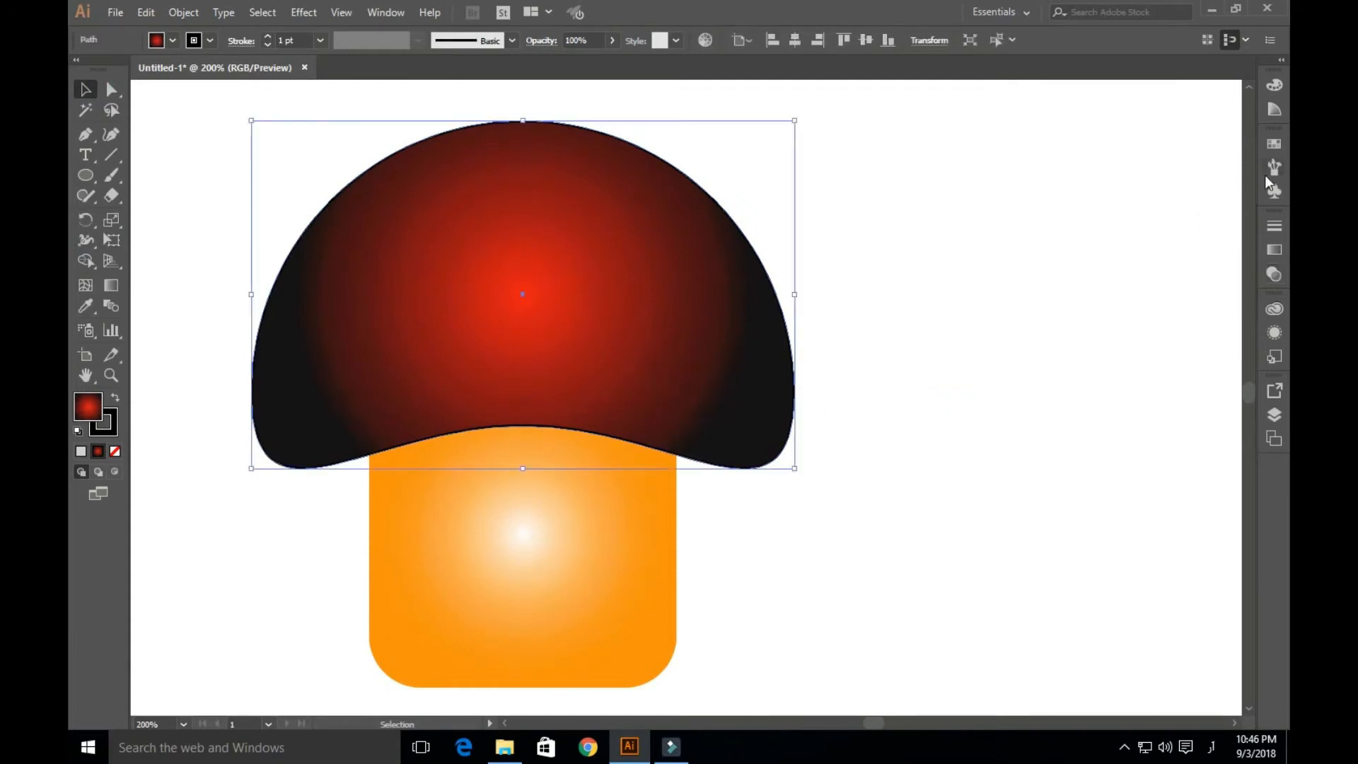
pyautogui.click(1274, 273)
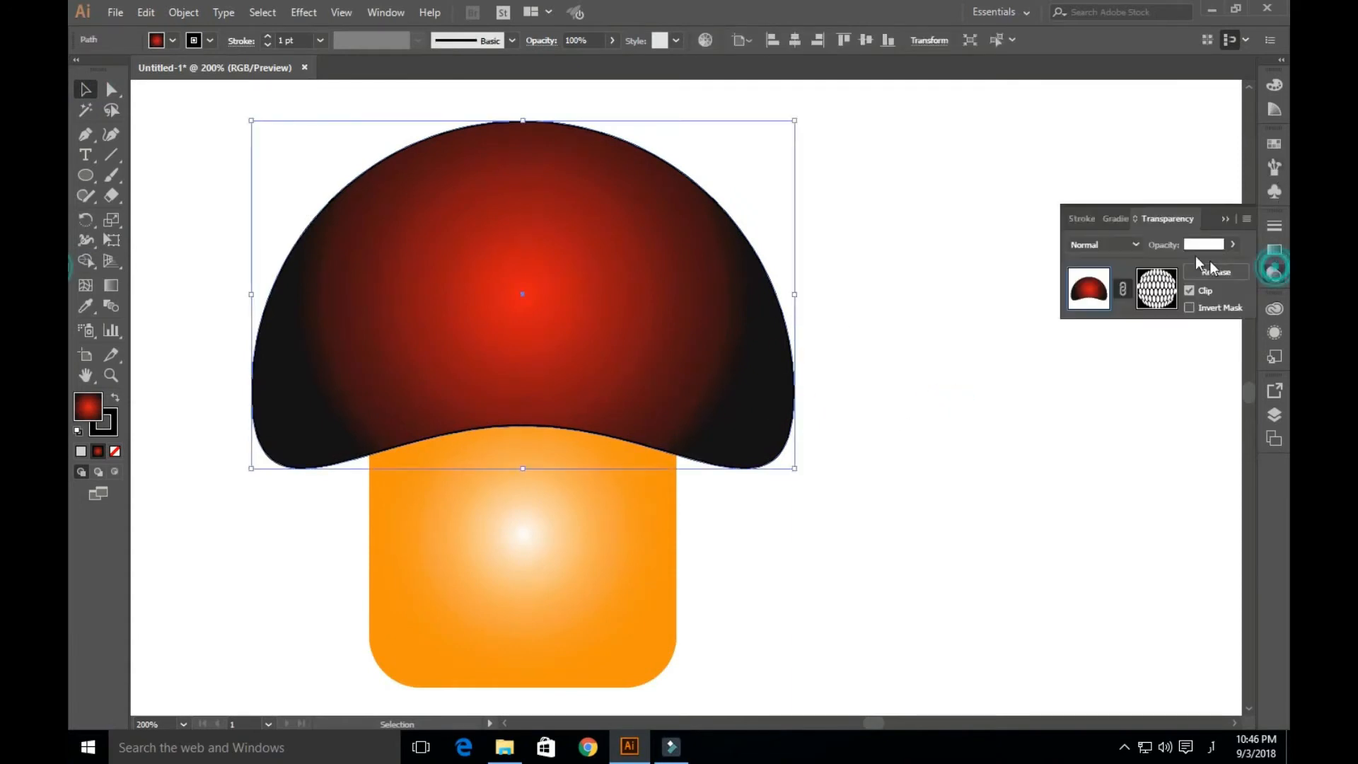
pyautogui.click(1122, 247)
pyautogui.click(1121, 327)
pyautogui.click(945, 294)
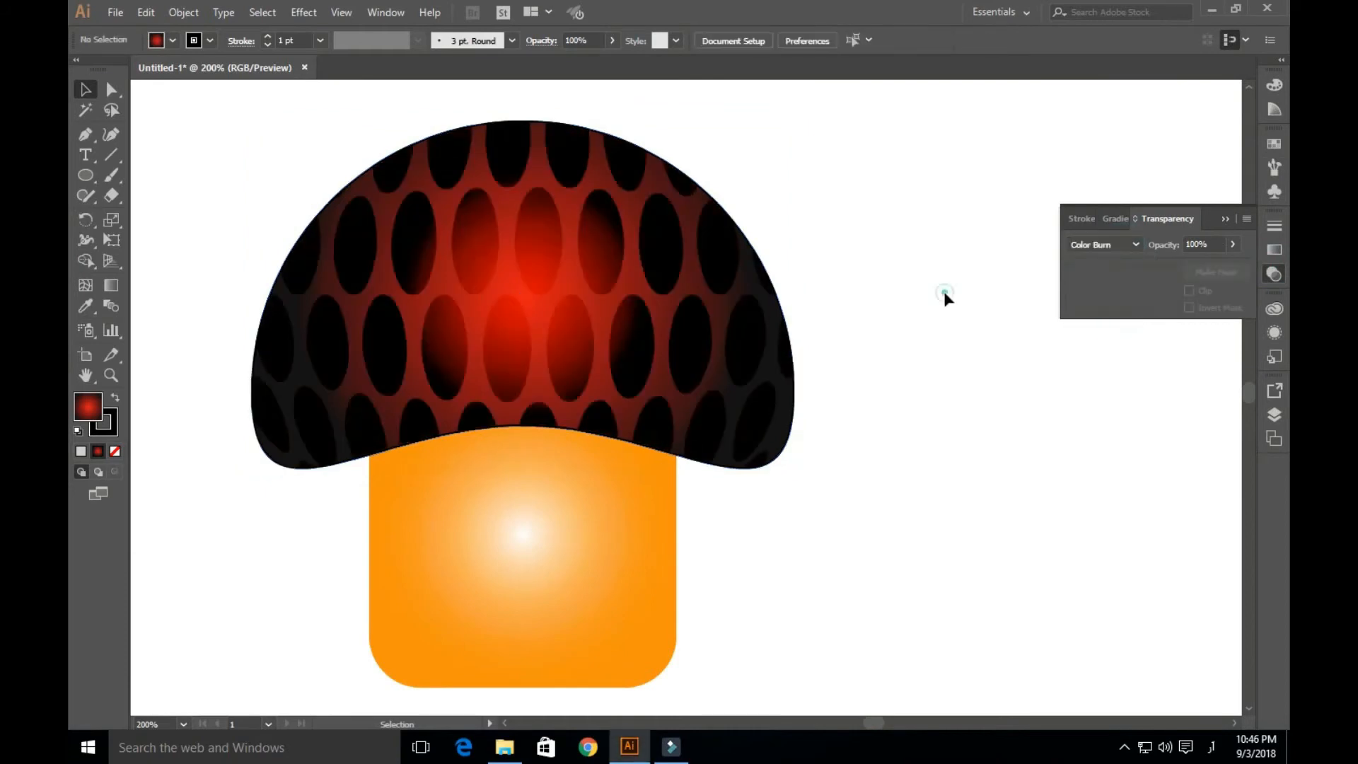
# - Set the dot-masked cap's blending mode to Overlay
pyautogui.click(731, 294)
pyautogui.click(1123, 245)
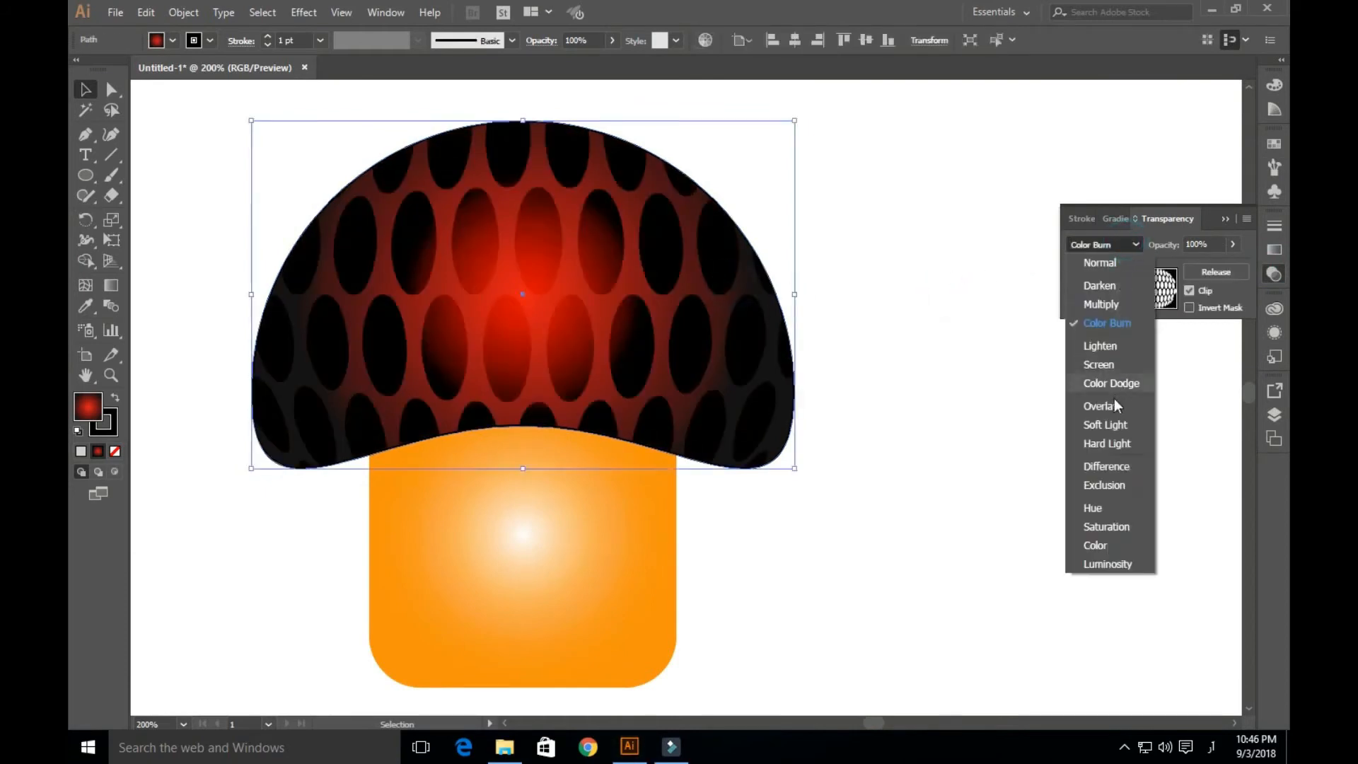
pyautogui.click(1114, 404)
pyautogui.click(980, 265)
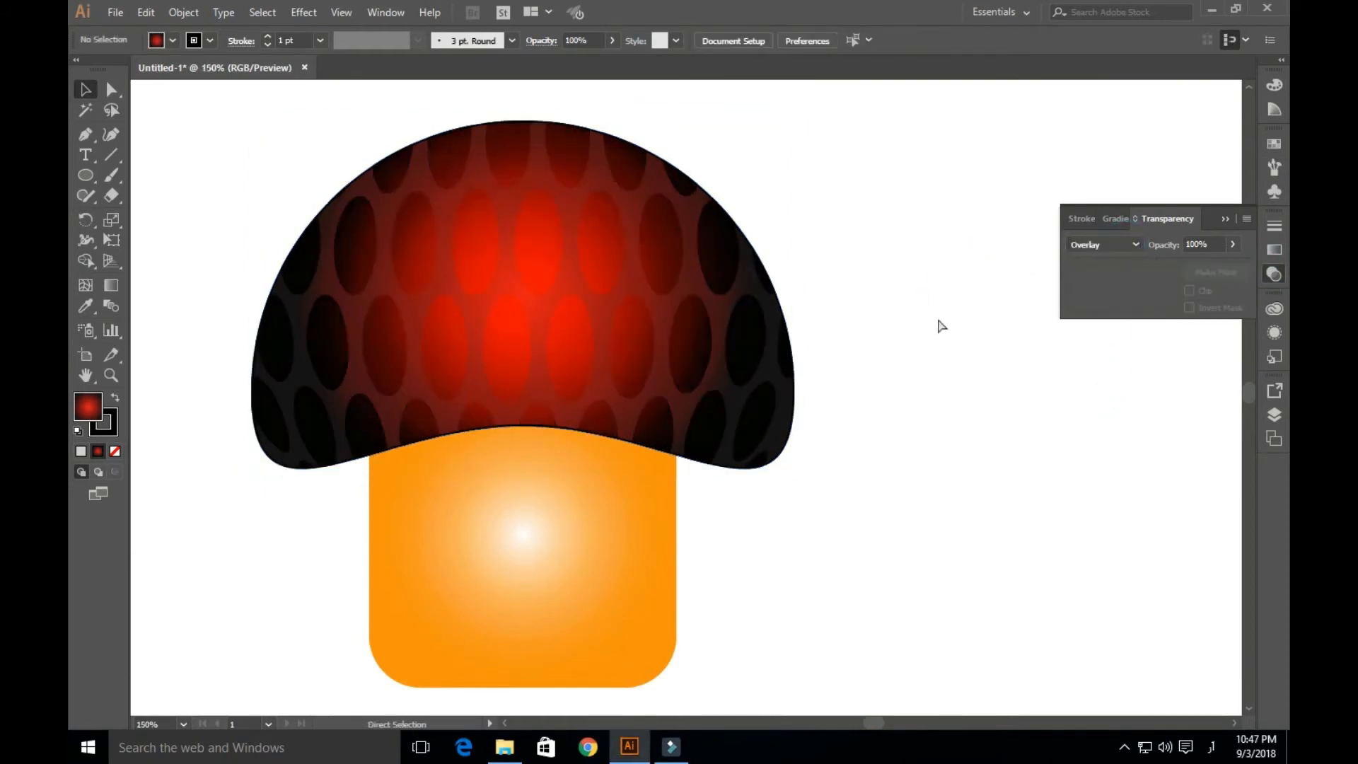
# - Draw a small circle as the left eye on the upper left part of the orange stem
pyautogui.hotkey('ctrl', '-')
pyautogui.hotkey('ctrl', '-')
pyautogui.hotkey('ctrl', '-')
pyautogui.moveTo(875, 425); pyautogui.dragTo(823, 420)
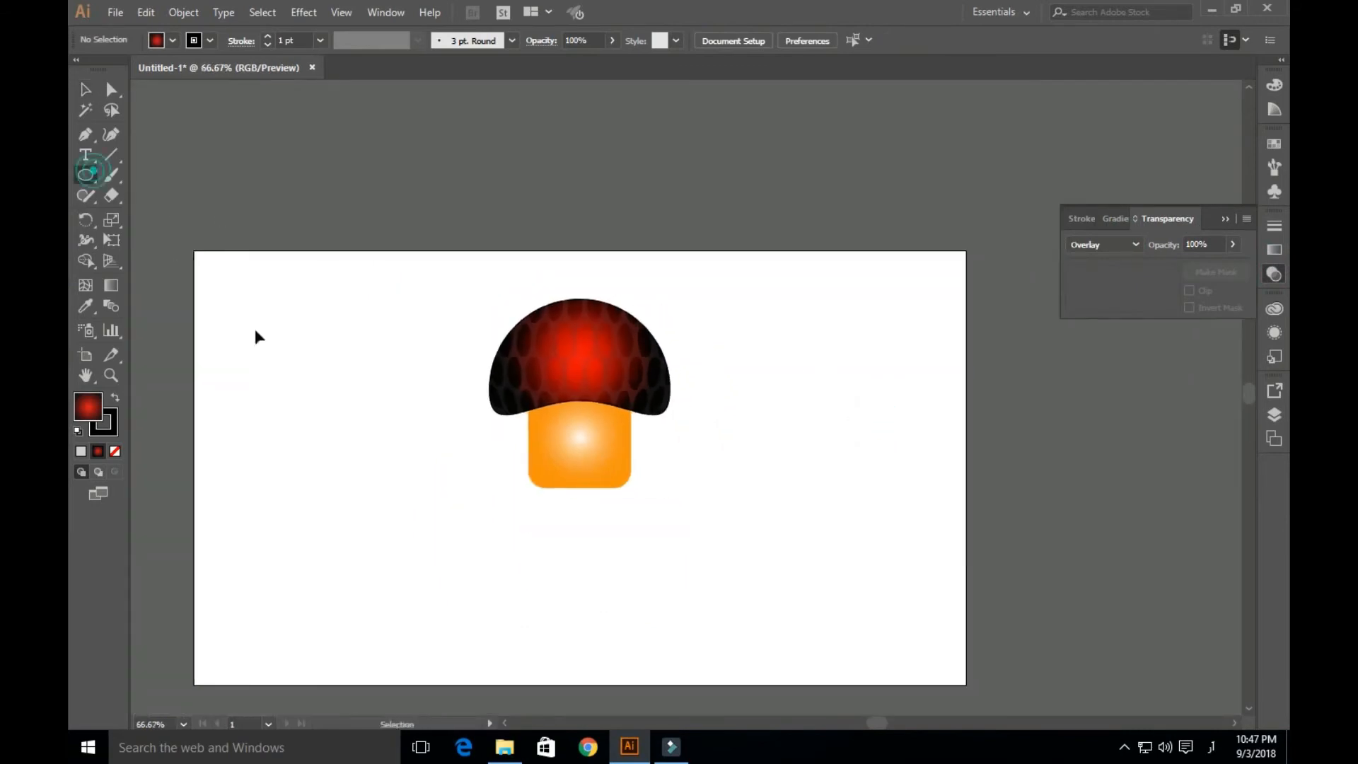
pyautogui.hotkey('ctrl', '+')
pyautogui.hotkey('ctrl', '+')
pyautogui.hotkey('ctrl', '+')
pyautogui.moveTo(407, 469); pyautogui.dragTo(643, 443)
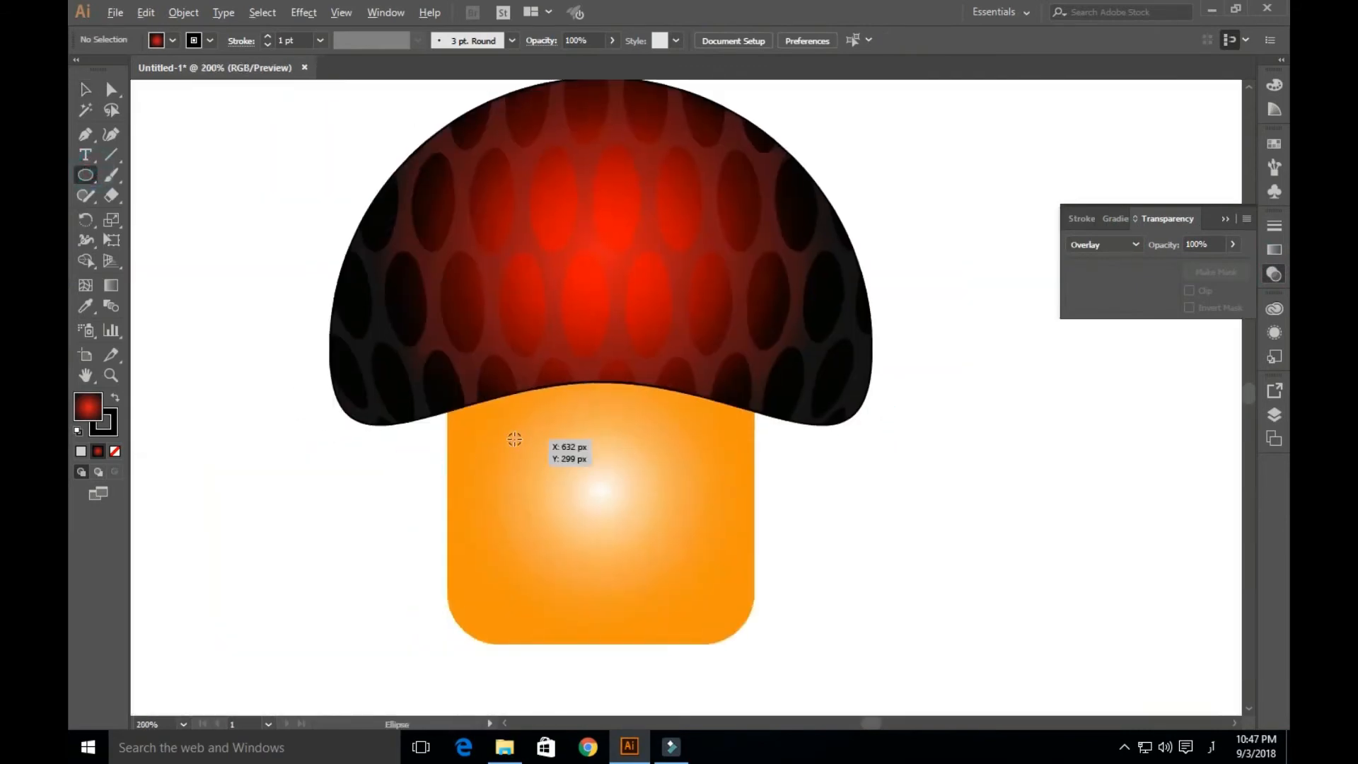
pyautogui.moveTo(499, 436); pyautogui.dragTo(497, 436)
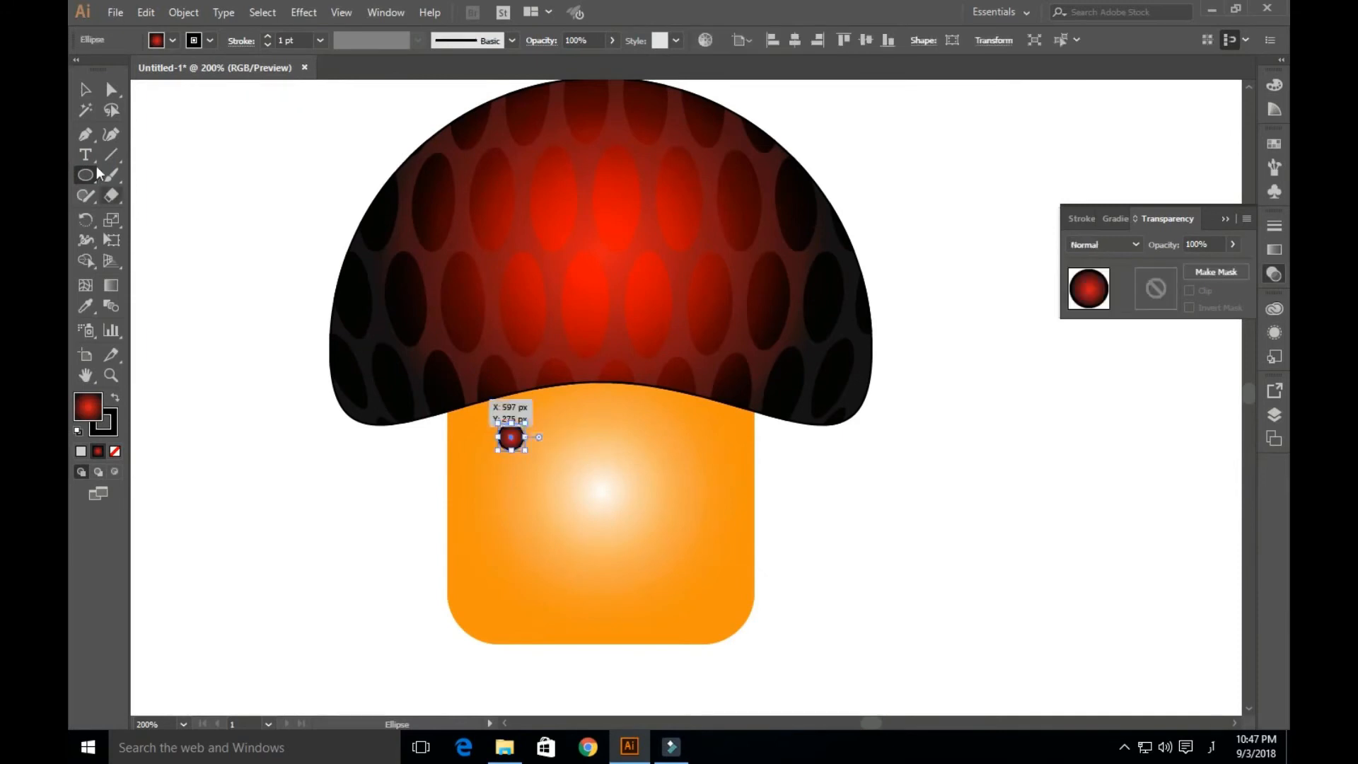
# - Fill the eye circle with black and remove its stroke
pyautogui.click(84, 88)
pyautogui.click(172, 40)
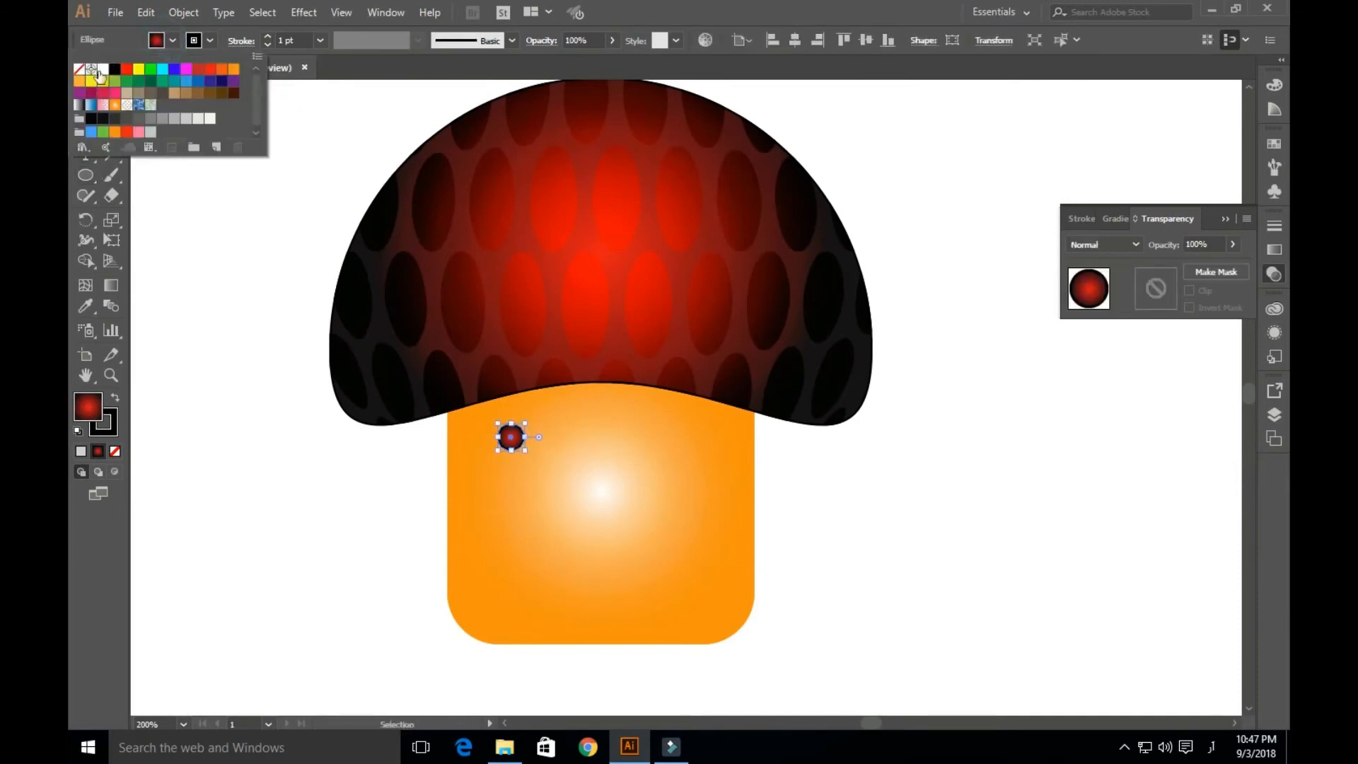
pyautogui.click(114, 69)
pyautogui.click(210, 40)
pyautogui.click(79, 69)
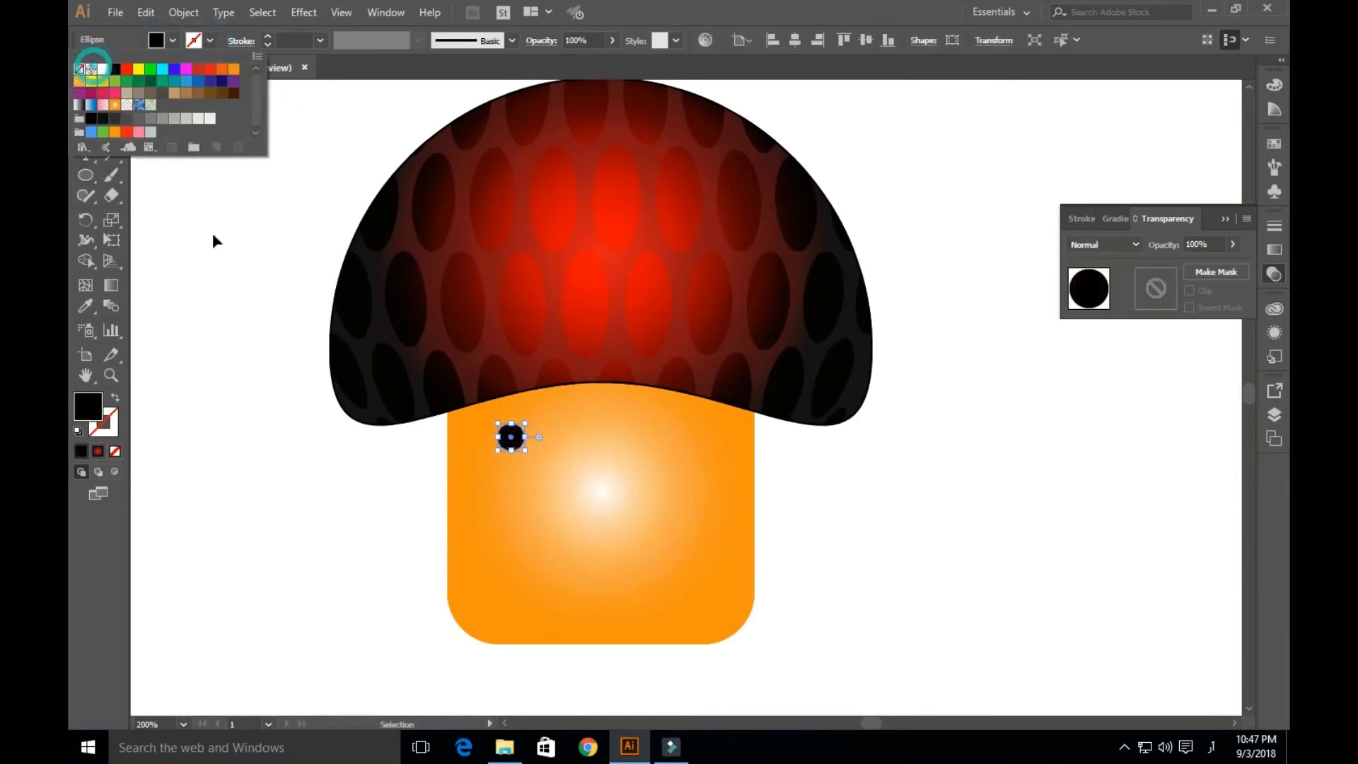
pyautogui.click(214, 233)
# - Duplicate the eye horizontally to the right side of the stem and group both eyes
pyautogui.moveTo(513, 442); pyautogui.dragTo(678, 453)
pyautogui.keyDown('shift'); pyautogui.click(515, 435); pyautogui.keyUp('shift')
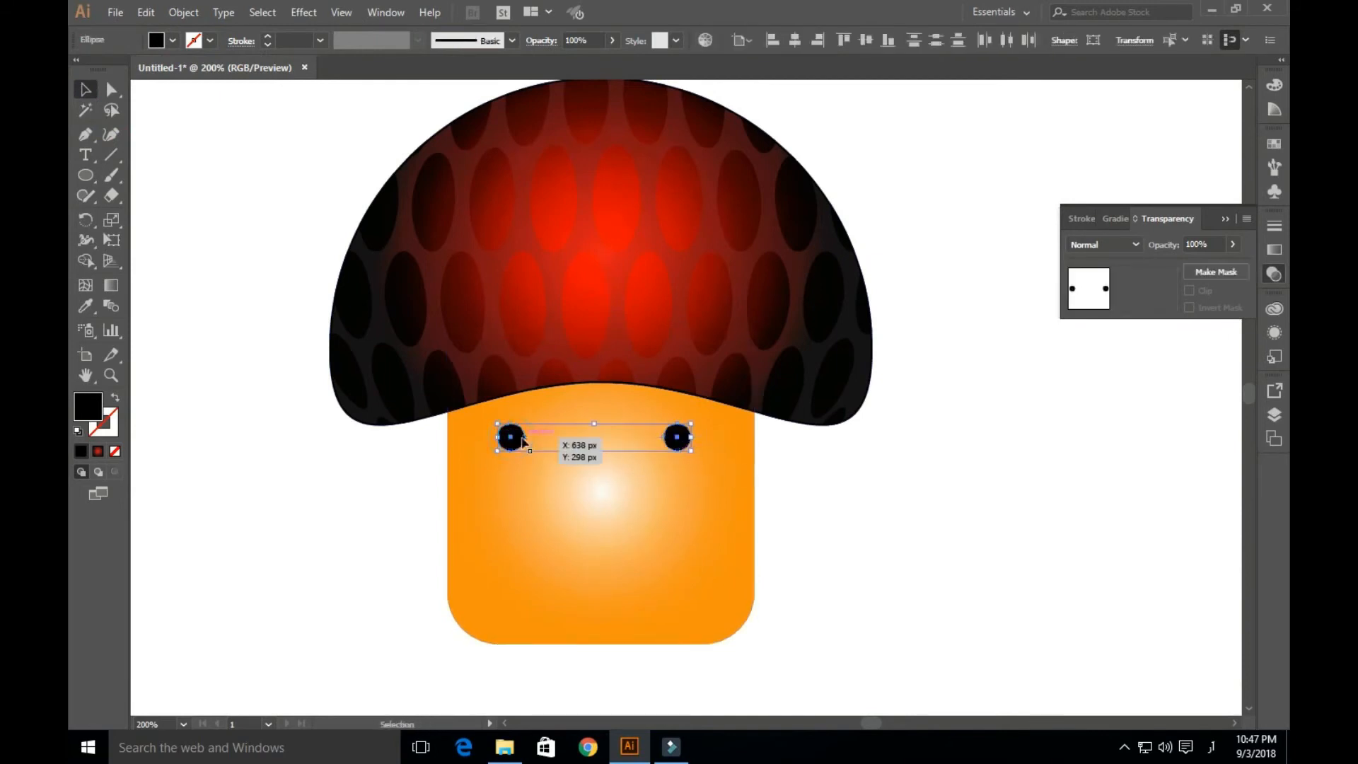
pyautogui.hotkey('ctrl', 'g')
# - Centre the grouped eyes horizontally on the orange stem
pyautogui.keyDown('shift'); pyautogui.click(661, 535); pyautogui.keyUp('shift')
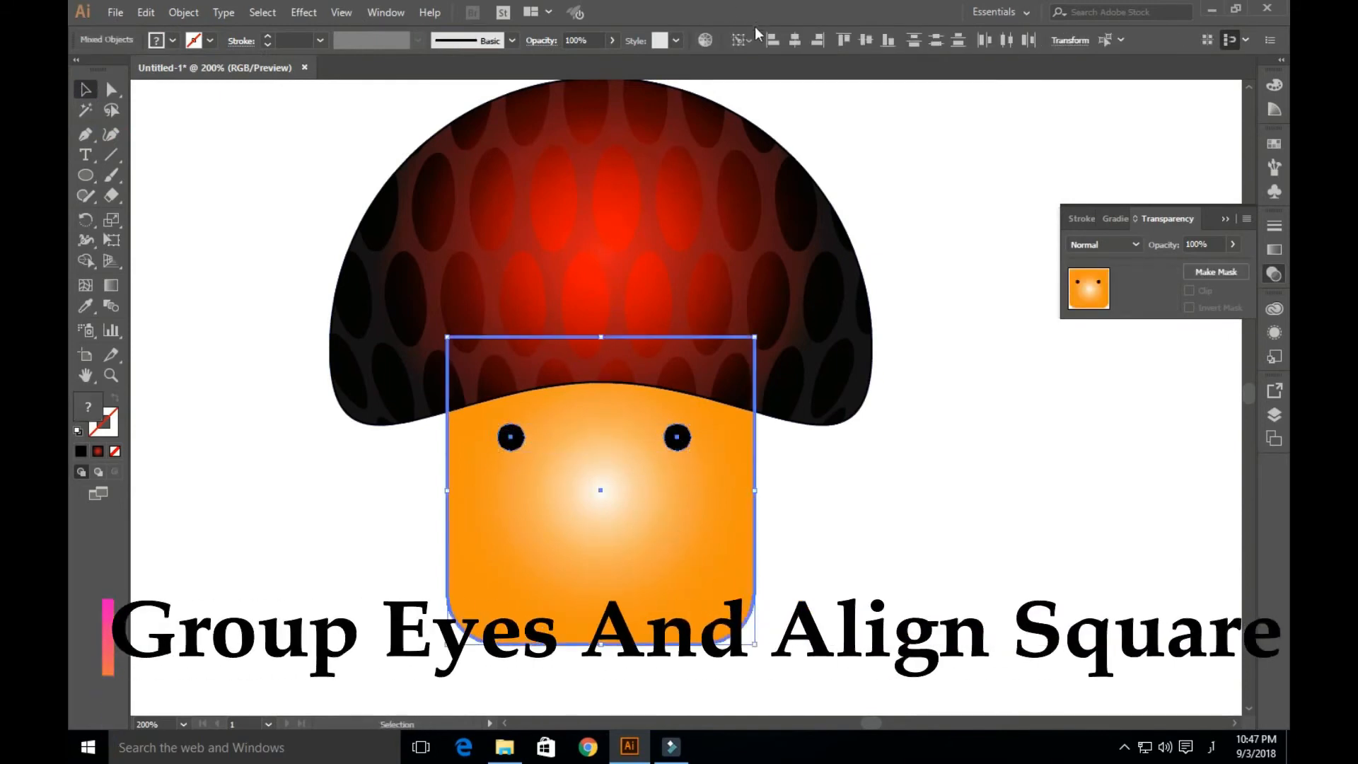
pyautogui.click(796, 41)
pyautogui.click(838, 537)
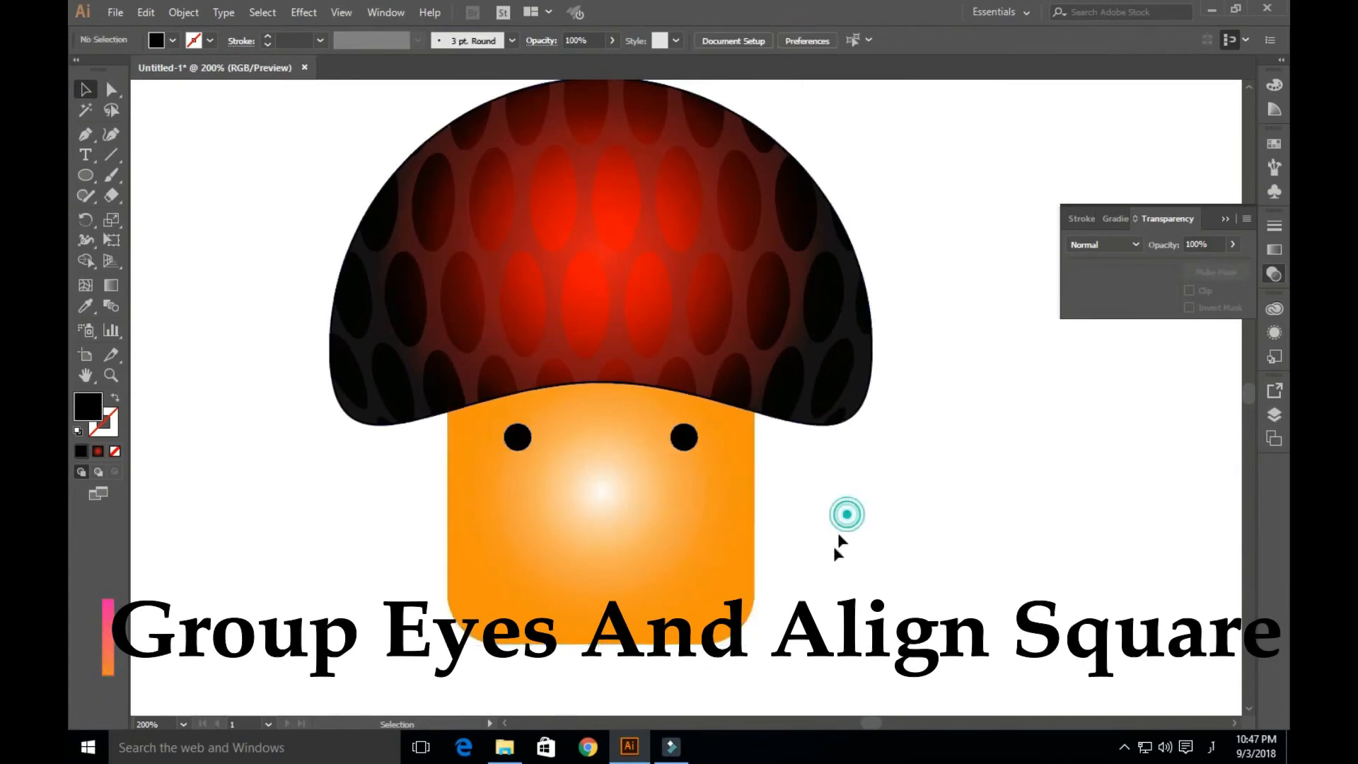
pyautogui.moveTo(825, 522); pyautogui.dragTo(820, 388)
pyautogui.click(683, 308)
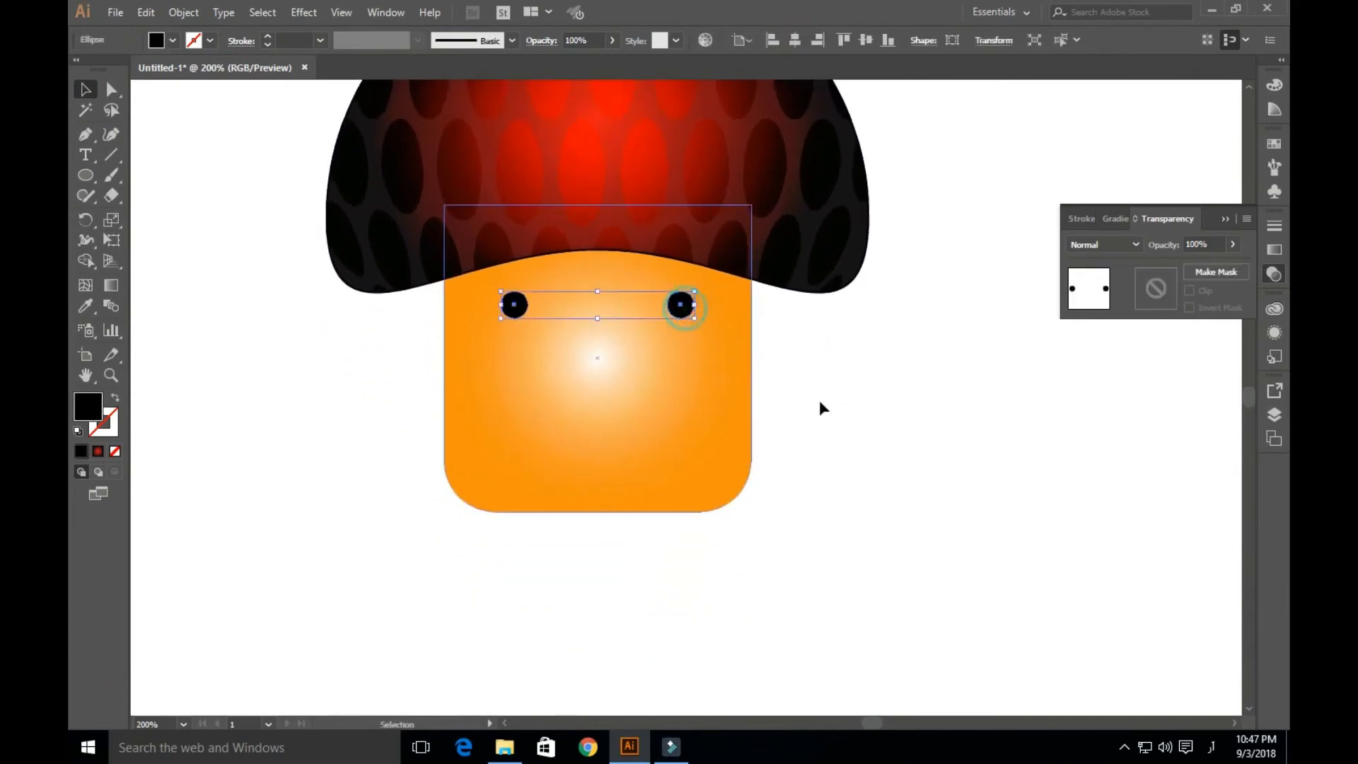
pyautogui.click(818, 405)
# - Draw a black circle below the stem and duplicate it 7 px to the left and 7 px up
pyautogui.moveTo(816, 477); pyautogui.dragTo(814, 445)
pyautogui.moveTo(309, 607); pyautogui.dragTo(384, 372)
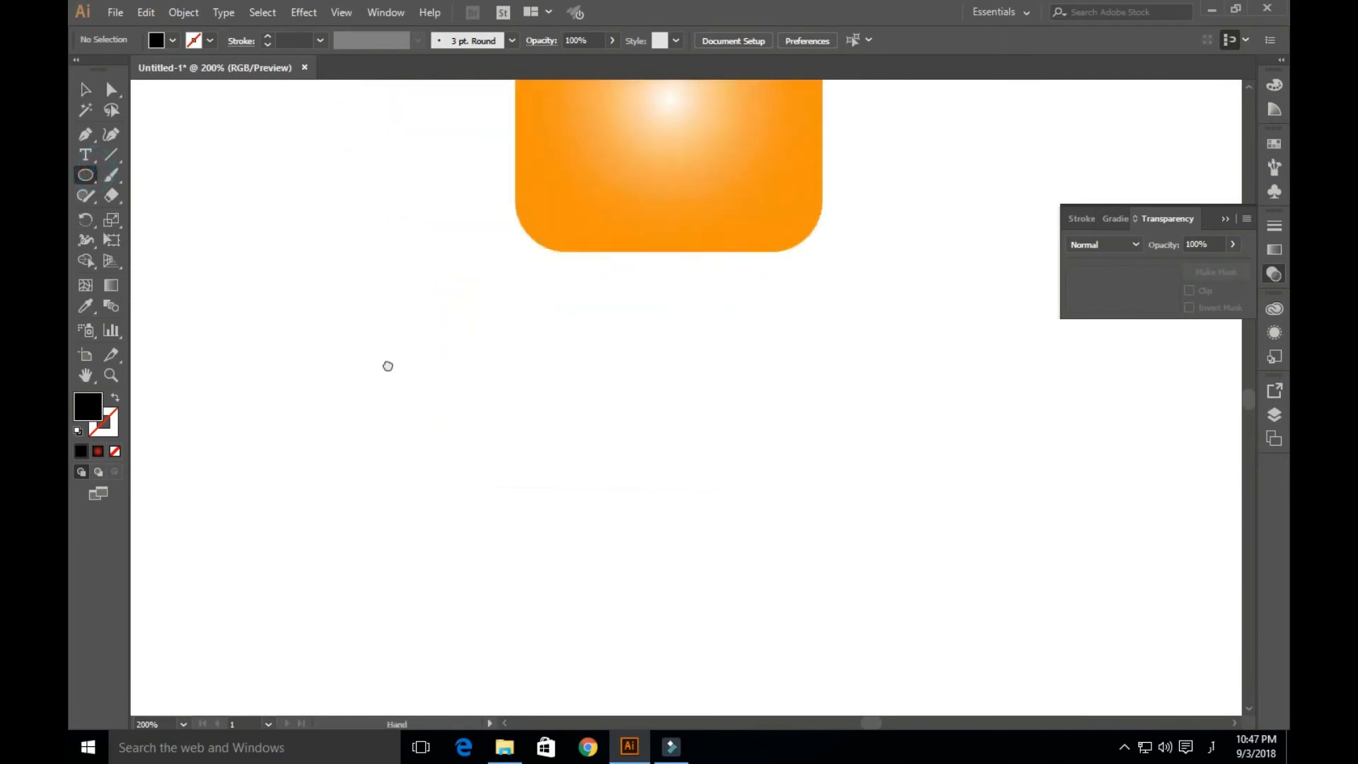
pyautogui.moveTo(505, 469); pyautogui.dragTo(416, 449)
pyautogui.click(85, 93)
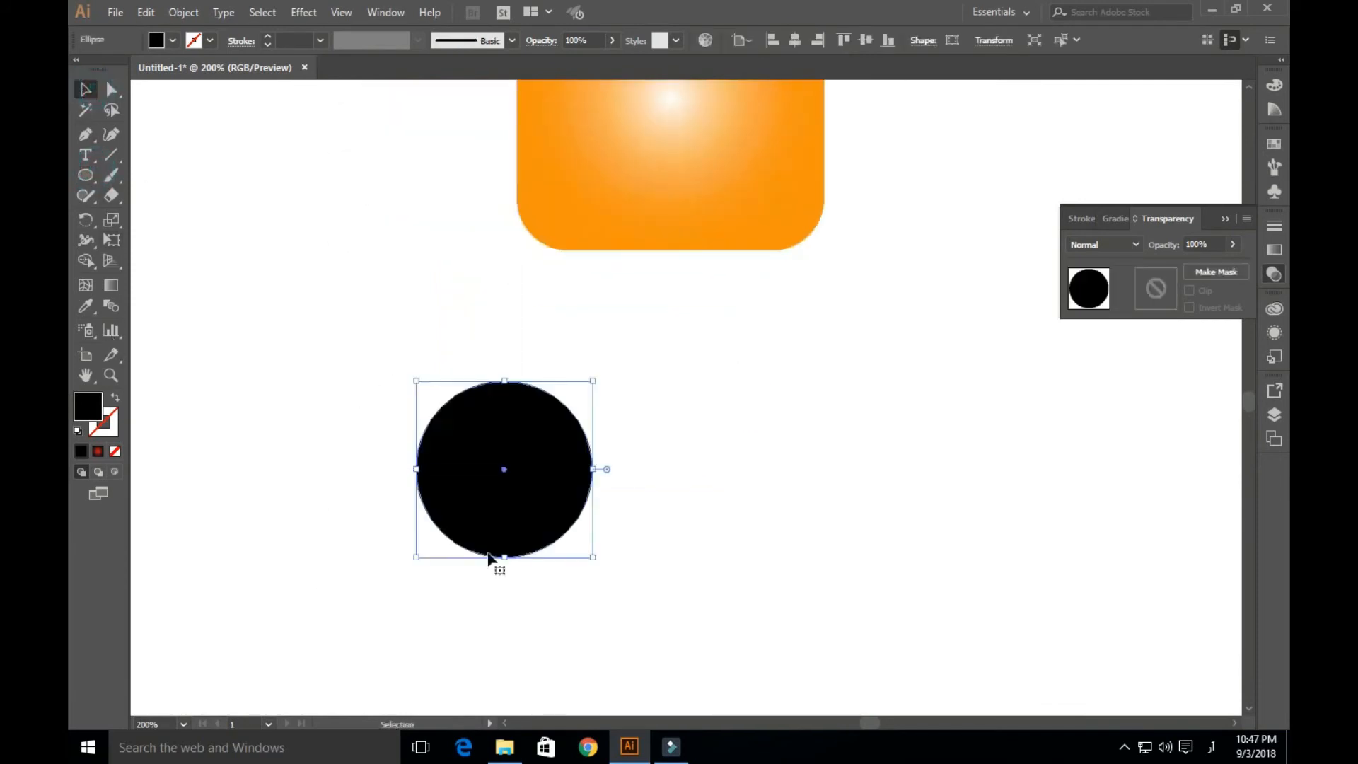
pyautogui.moveTo(518, 494); pyautogui.dragTo(507, 483)
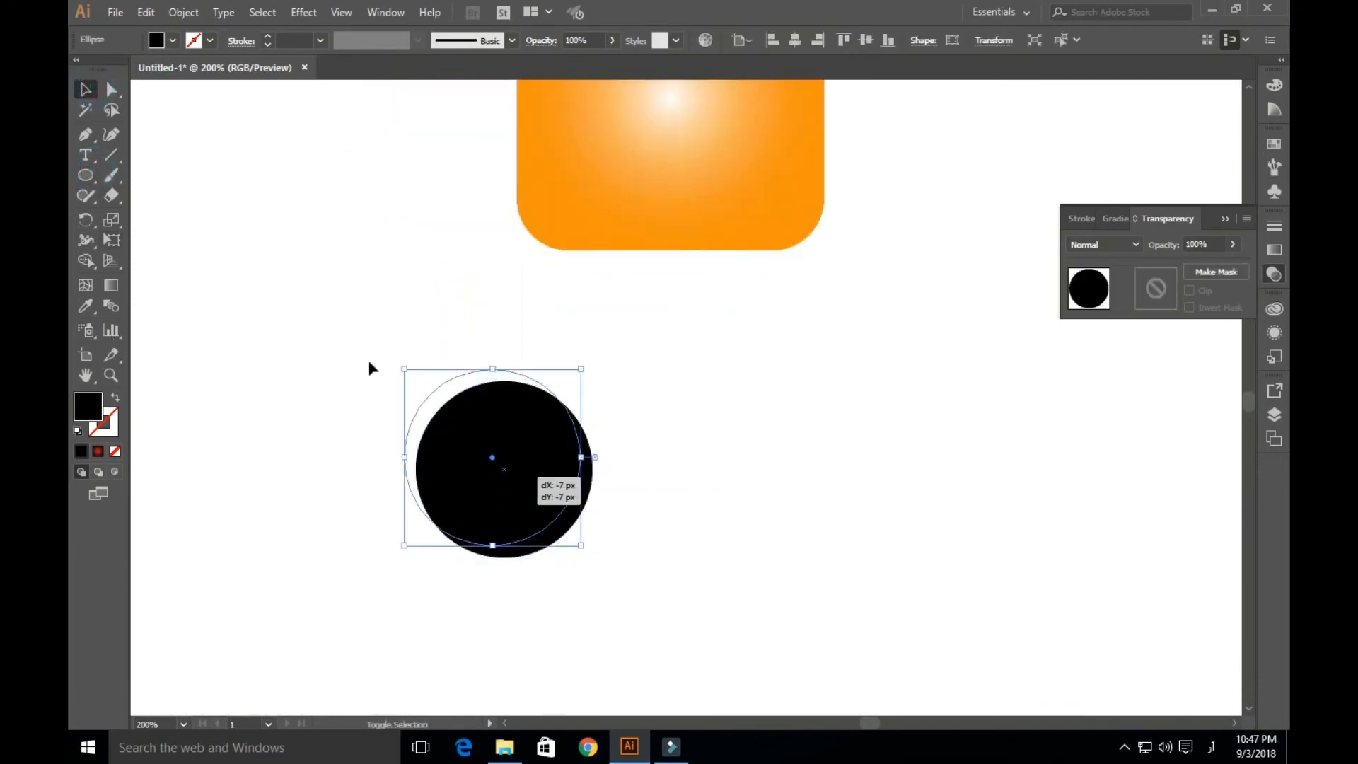
# - Subtract the front circle from the one behind with the Pathfinder's Minus Front to leave a thin crescent
pyautogui.moveTo(370, 367); pyautogui.dragTo(613, 535)
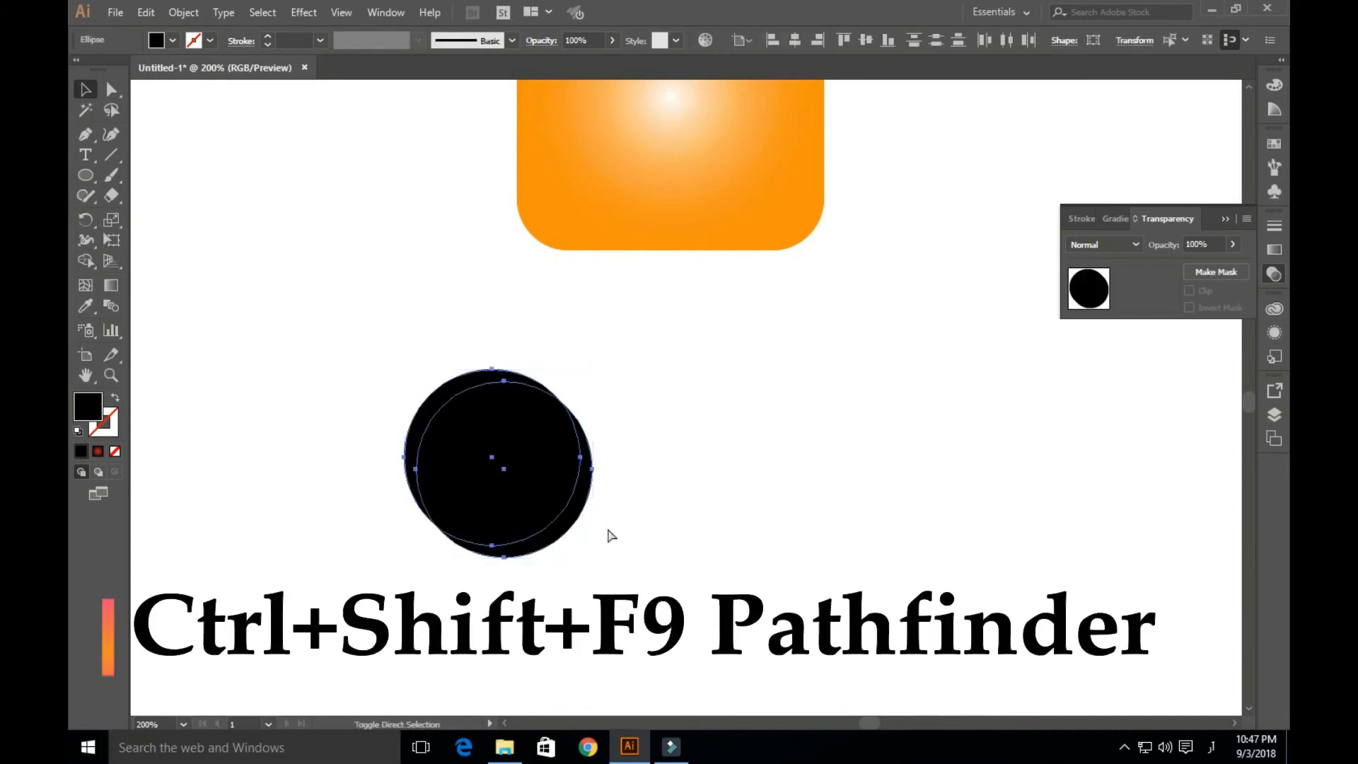
pyautogui.hotkey('ctrl', 'shift', 'F9')
pyautogui.click(852, 158)
pyautogui.click(752, 455)
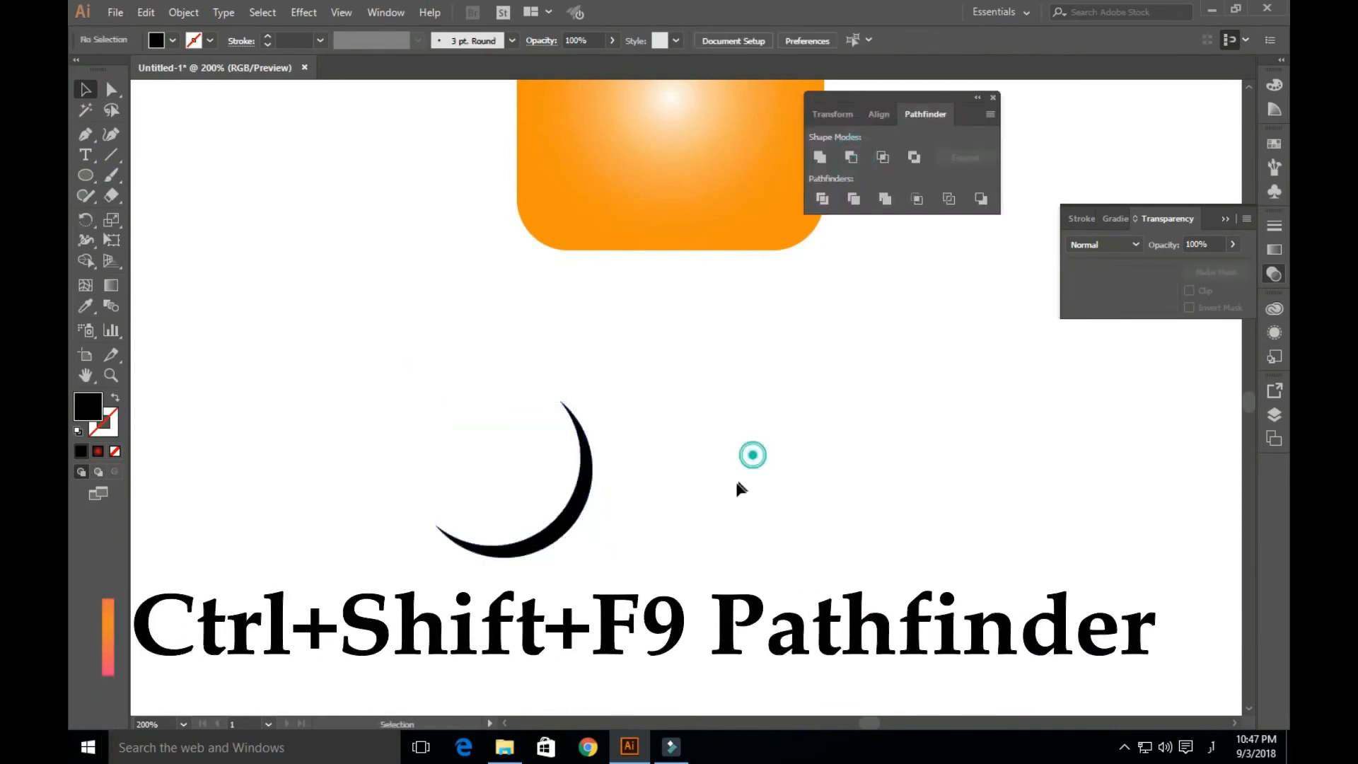
pyautogui.moveTo(1036, 121); pyautogui.dragTo(990, 171)
# - Scale the crescent down to about half its size and place it on the lower right of the stem as a mouth
pyautogui.click(520, 560)
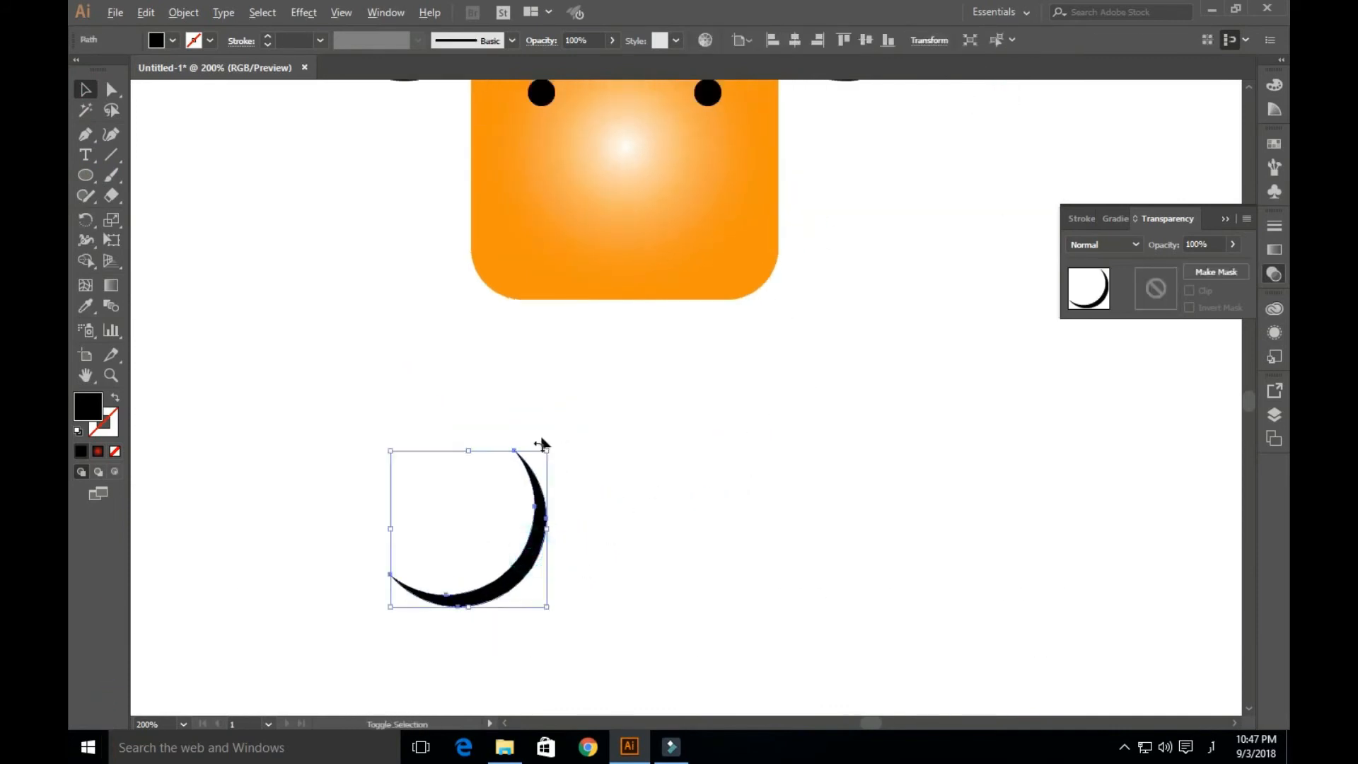
pyautogui.moveTo(550, 451); pyautogui.dragTo(522, 488)
pyautogui.moveTo(688, 455); pyautogui.dragTo(546, 531)
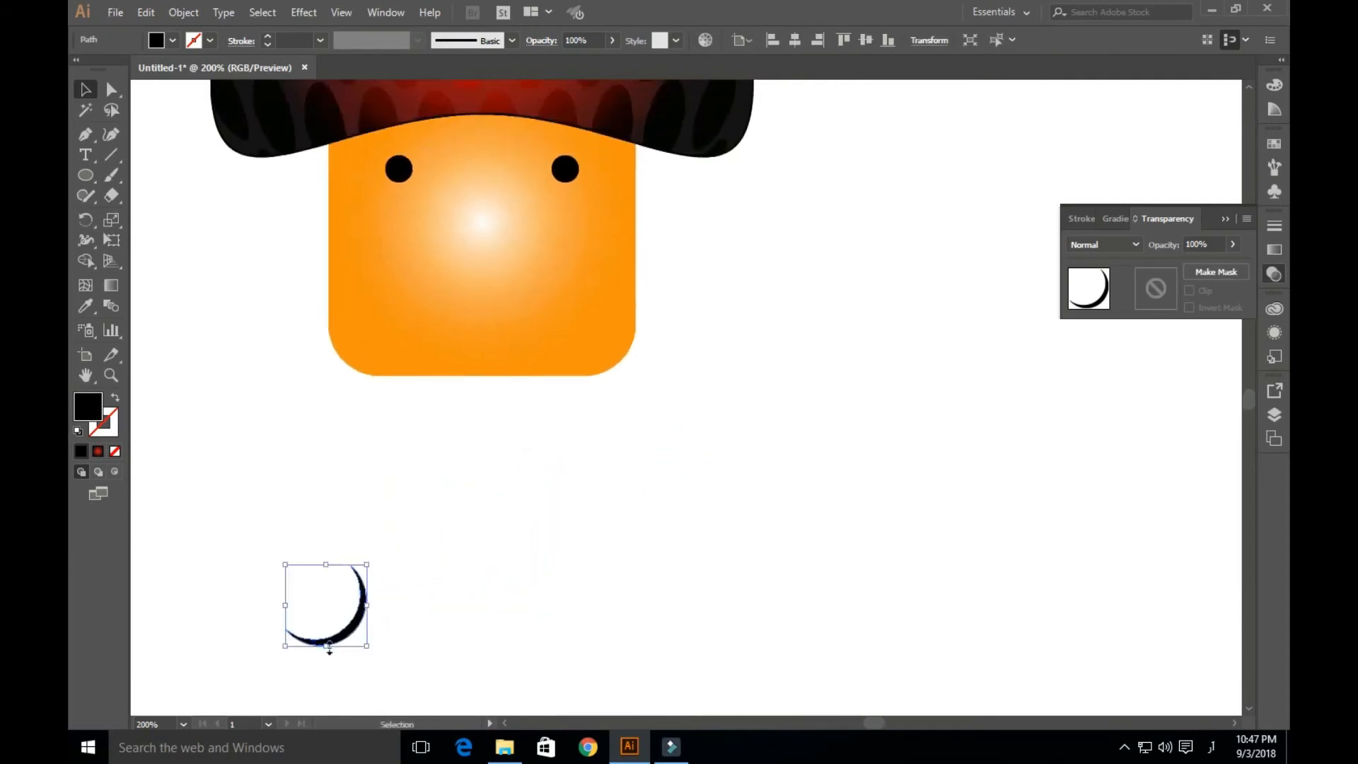
pyautogui.moveTo(344, 634); pyautogui.dragTo(543, 329)
pyautogui.click(564, 471)
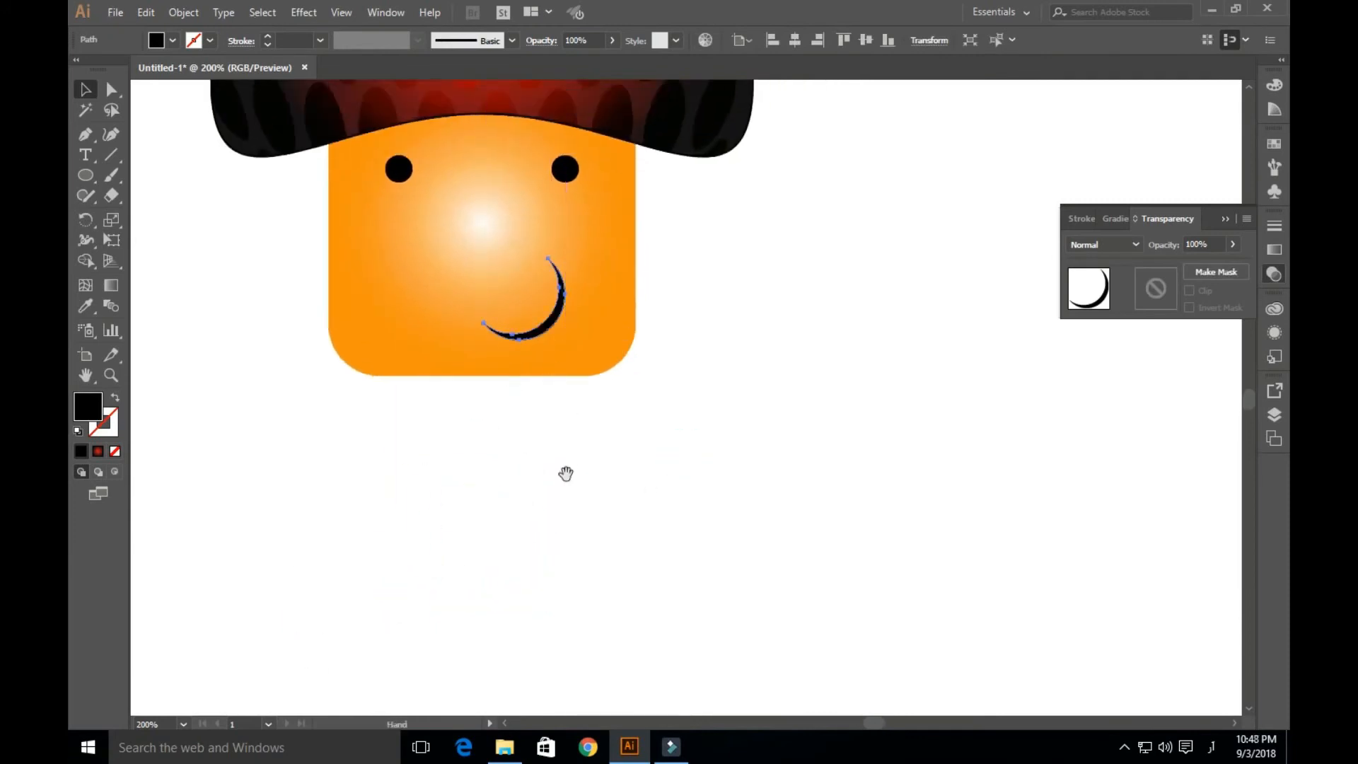
# - Select the whole mushroom and enlarge it proportionally to about 1.6 times its size
pyautogui.moveTo(545, 443); pyautogui.dragTo(548, 547)
pyautogui.hotkey('ctrl', '-')
pyautogui.hotkey('ctrl', '-')
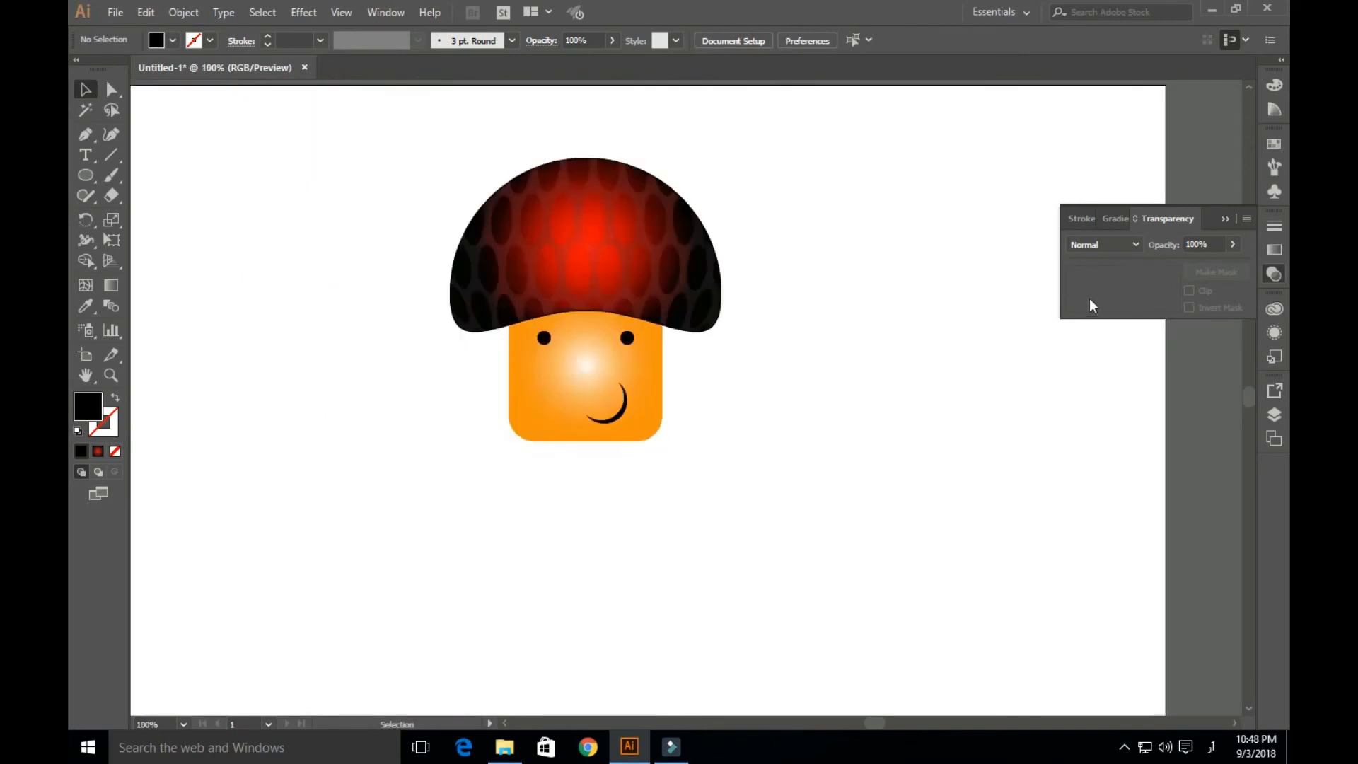
pyautogui.click(1228, 218)
pyautogui.click(766, 392)
pyautogui.moveTo(388, 132); pyautogui.dragTo(725, 512)
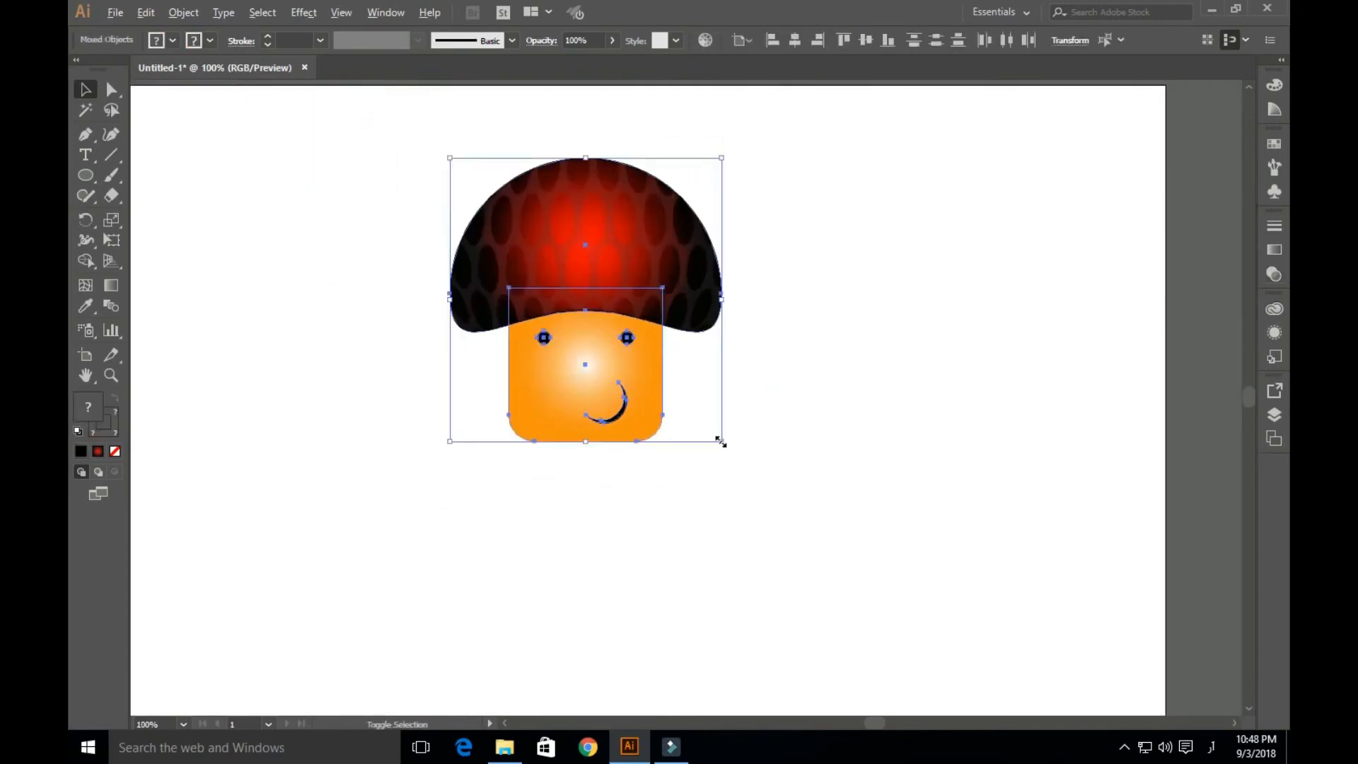
pyautogui.moveTo(719, 442); pyautogui.dragTo(890, 615)
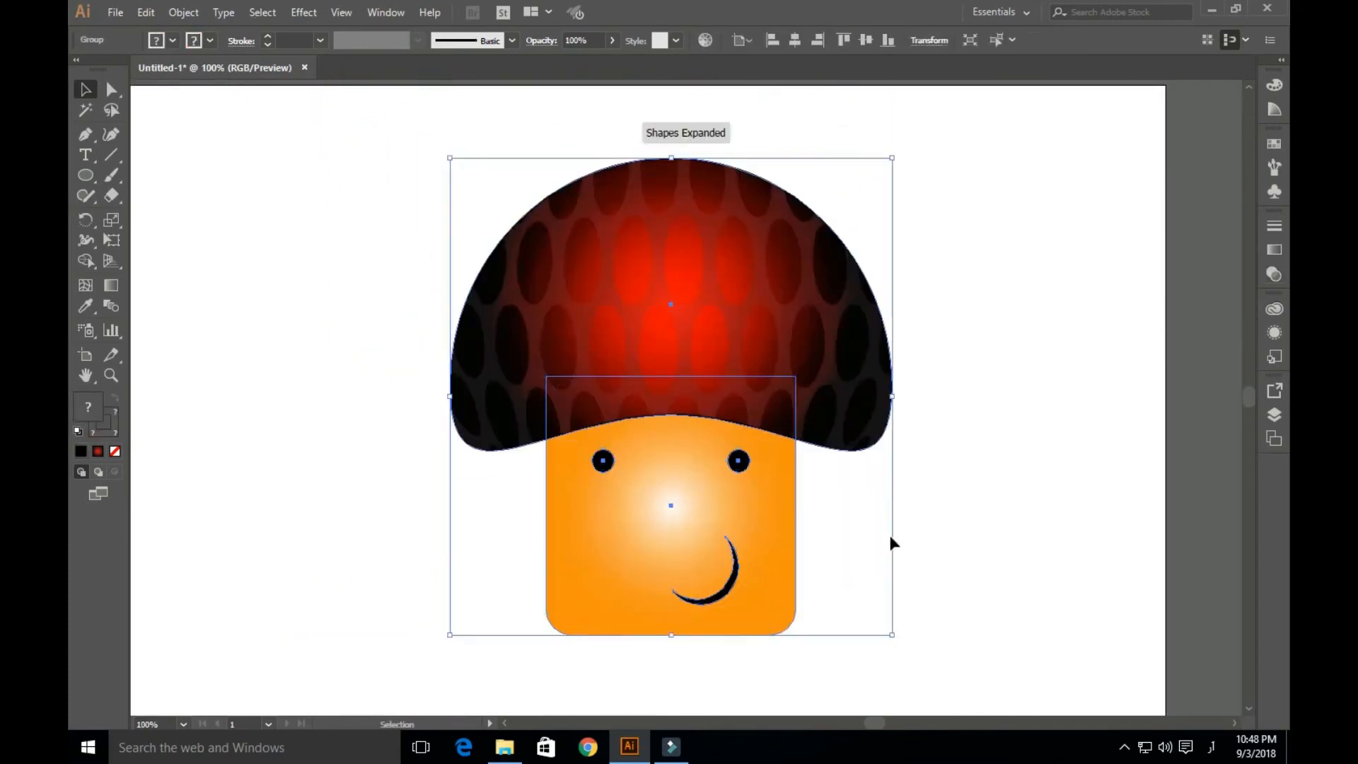
# - Group the mushroom, centre it horizontally and vertically on the artboard, and fit the artboard in the view
pyautogui.click(795, 40)
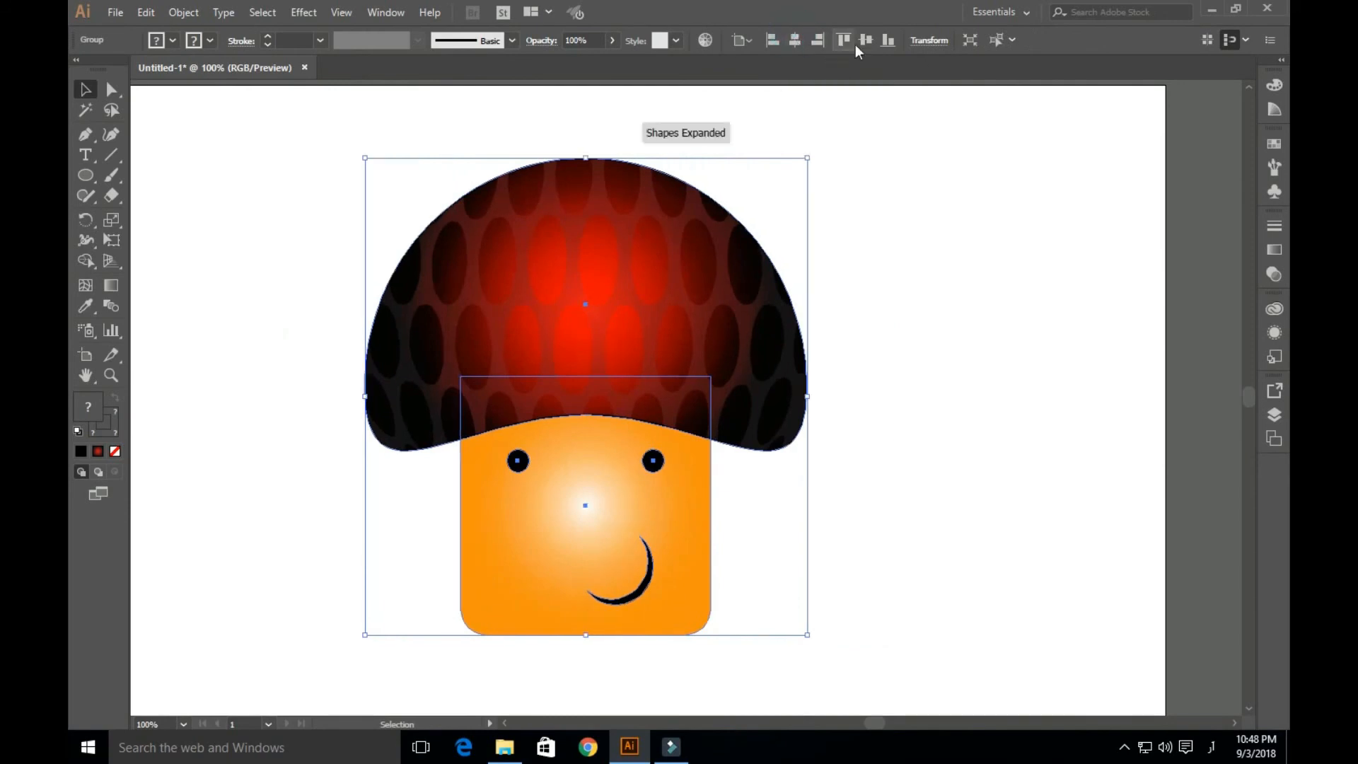
pyautogui.click(900, 253)
pyautogui.hotkey('ctrl', '0')
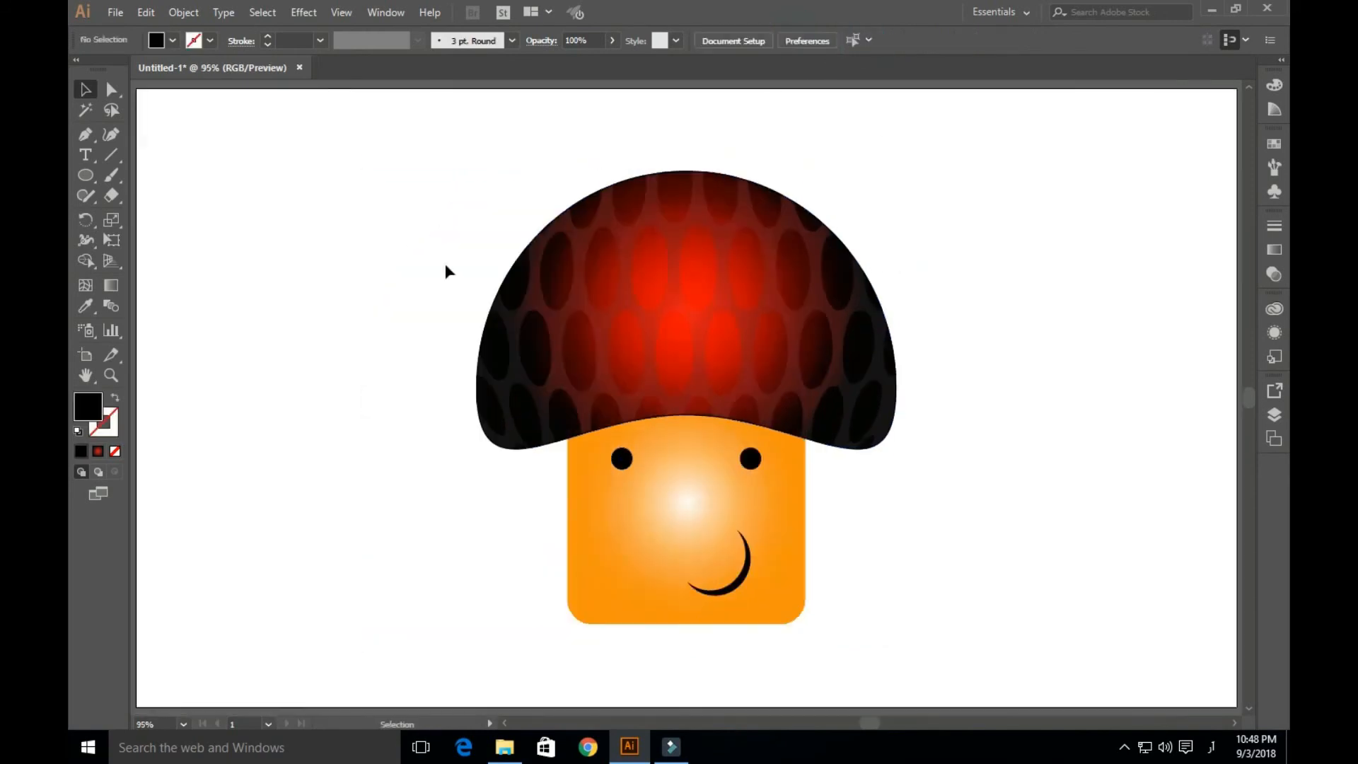